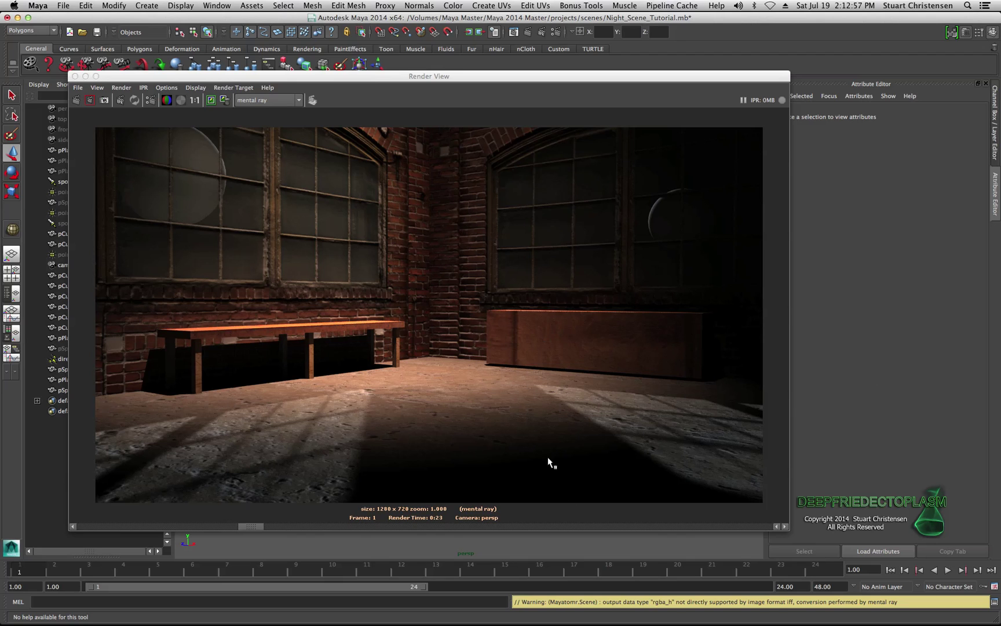
# Step: Close the render view and inspect the directional light above the room from several angles
pyautogui.press('super+w')
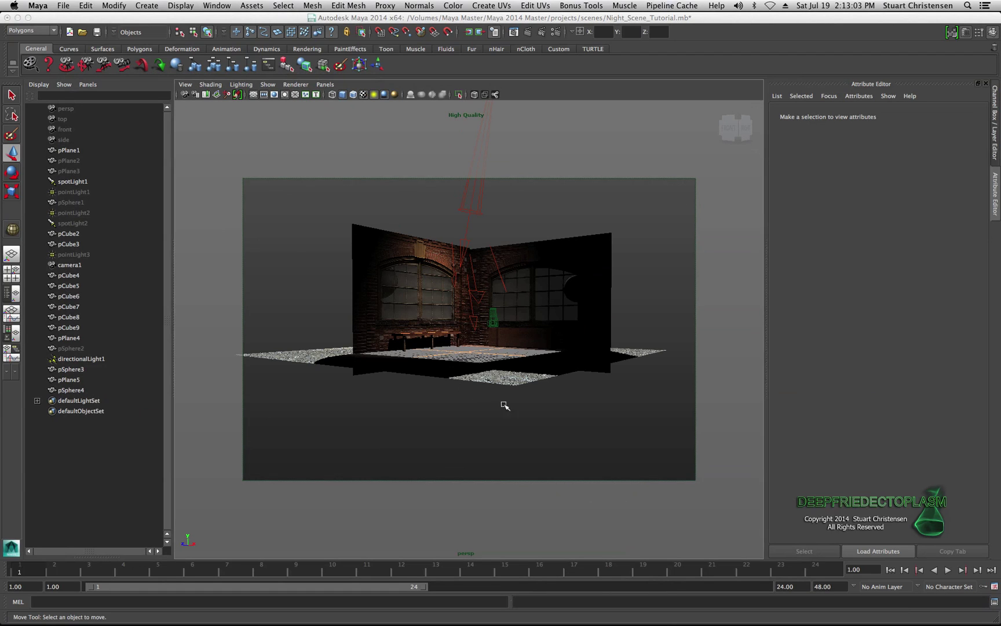
pyautogui.keyDown('alt'); pyautogui.moveTo(505, 404); pyautogui.dragTo(566, 383); pyautogui.keyUp('alt')
pyautogui.keyDown('alt'); pyautogui.moveTo(608, 327); pyautogui.dragTo(651, 336); pyautogui.keyUp('alt')
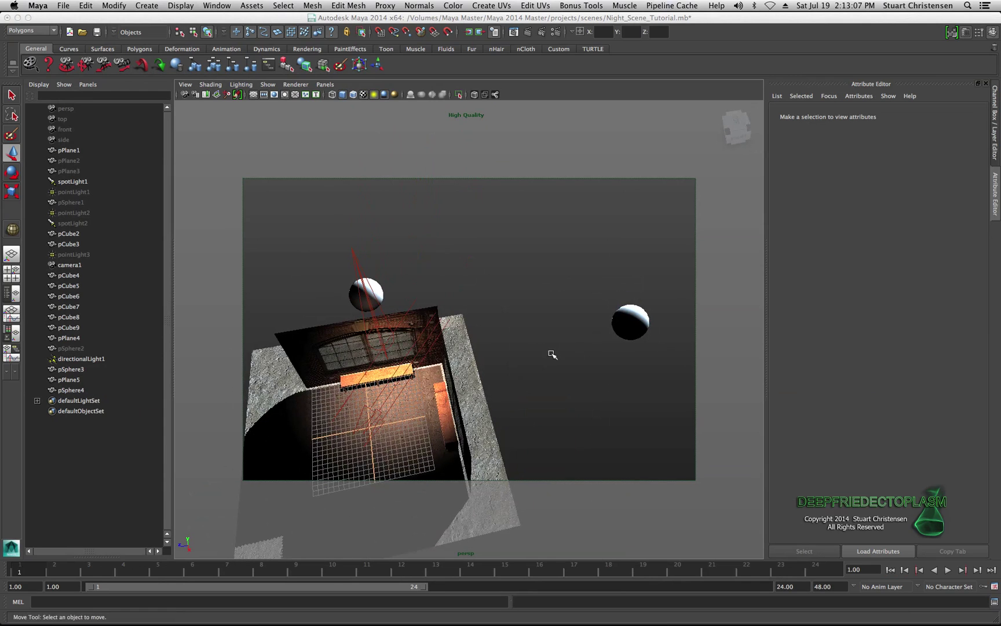
pyautogui.click(413, 298)
pyautogui.click(414, 298)
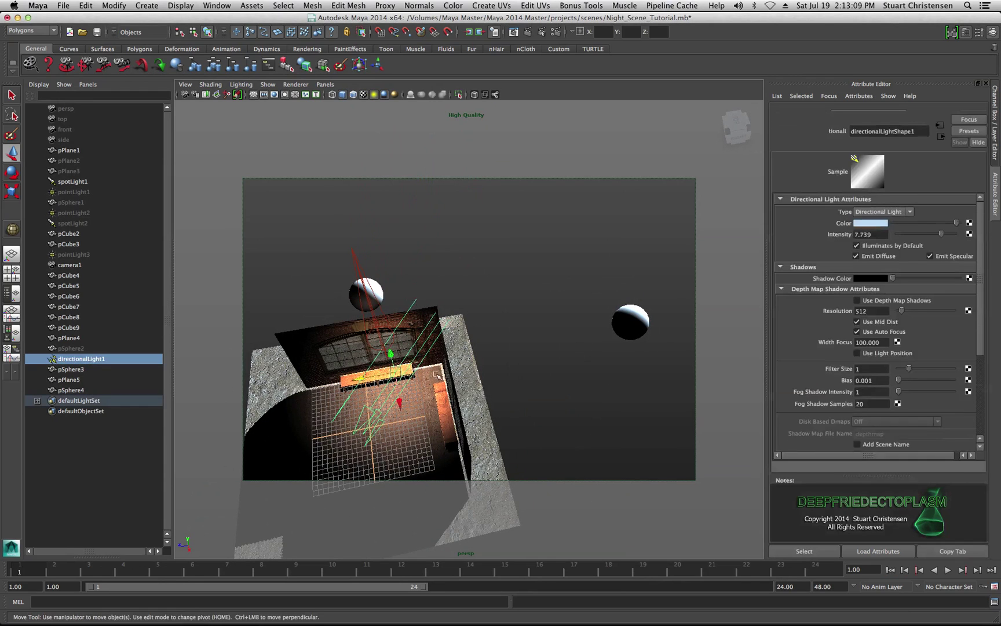
pyautogui.keyDown('alt'); pyautogui.moveTo(413, 297); pyautogui.dragTo(475, 316); pyautogui.keyUp('alt')
pyautogui.keyDown('alt'); pyautogui.moveTo(378, 355); pyautogui.dragTo(506, 328); pyautogui.keyUp('alt')
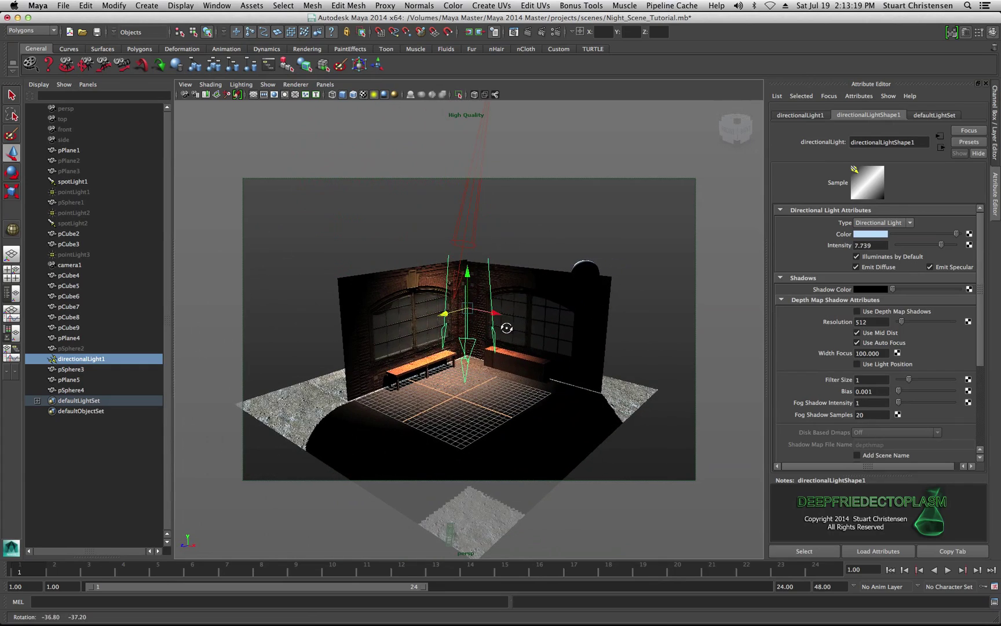
# Step: Select the spotlight above the room and examine how it lights the brick corner and the spheres behind the windows
pyautogui.click(478, 201)
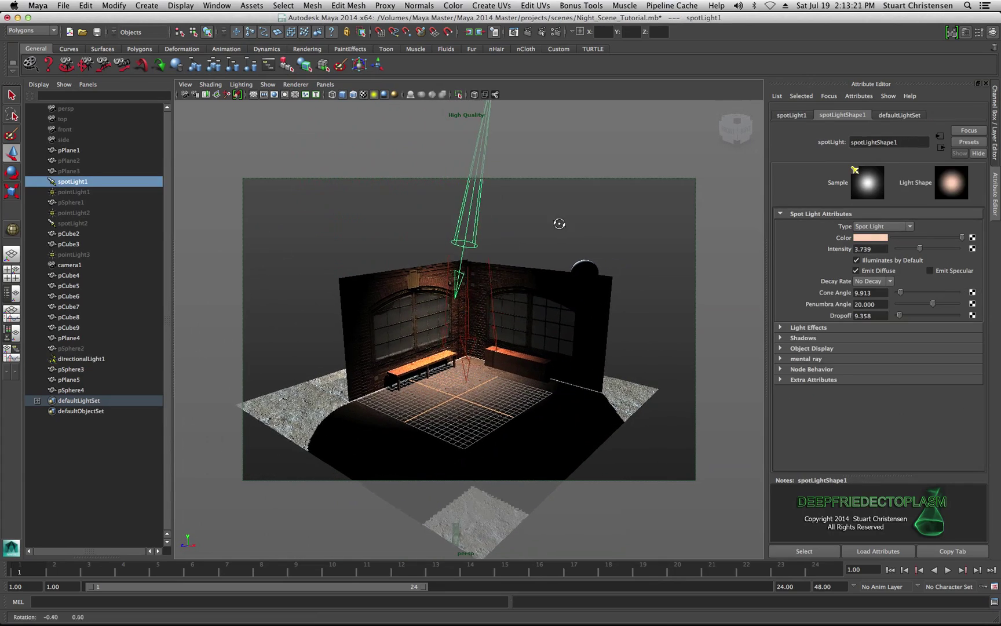
pyautogui.keyDown('alt'); pyautogui.moveTo(559, 223); pyautogui.dragTo(540, 233); pyautogui.keyUp('alt')
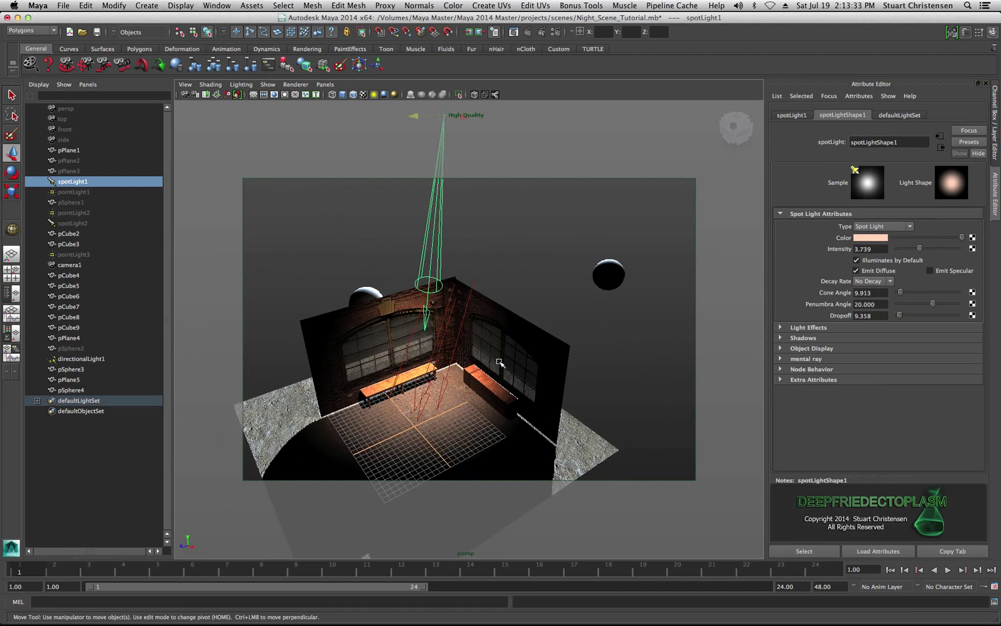
pyautogui.scroll(2, 530, 386)
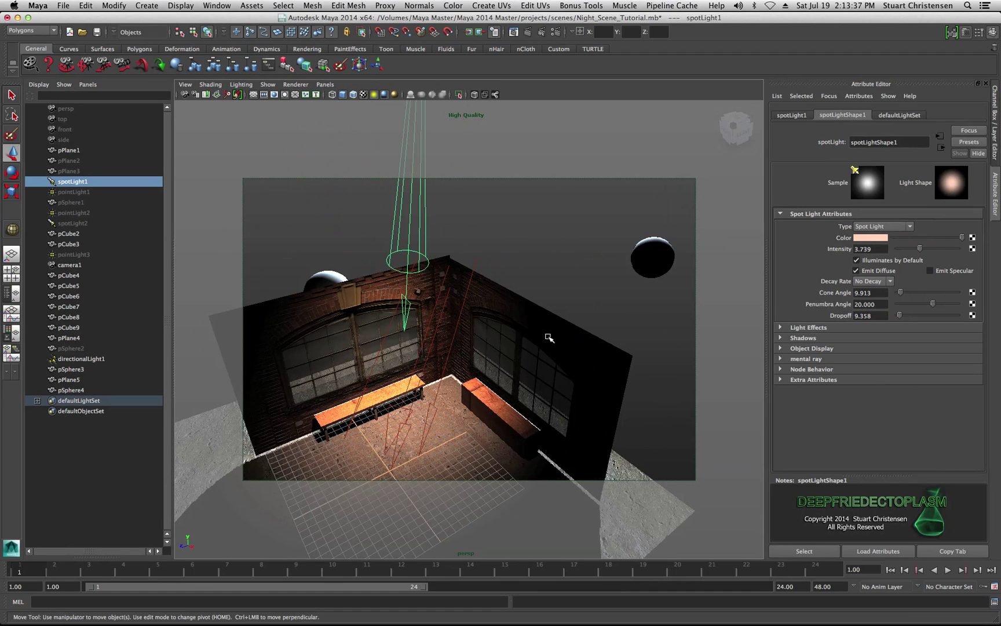
pyautogui.scroll(2, 541, 355)
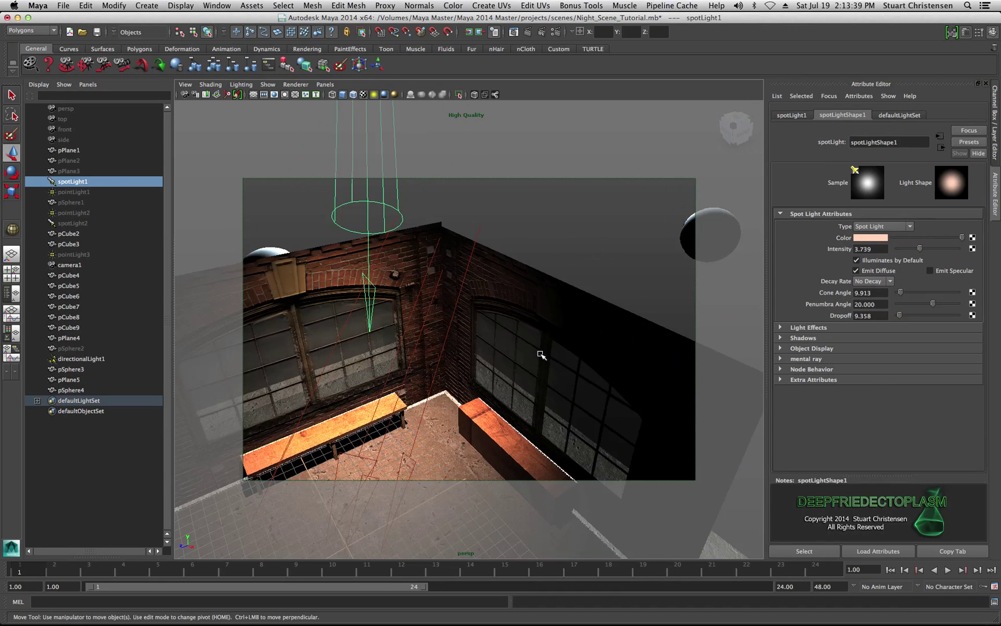
pyautogui.keyDown('alt'); pyautogui.moveTo(471, 389); pyautogui.dragTo(483, 364); pyautogui.keyUp('alt')
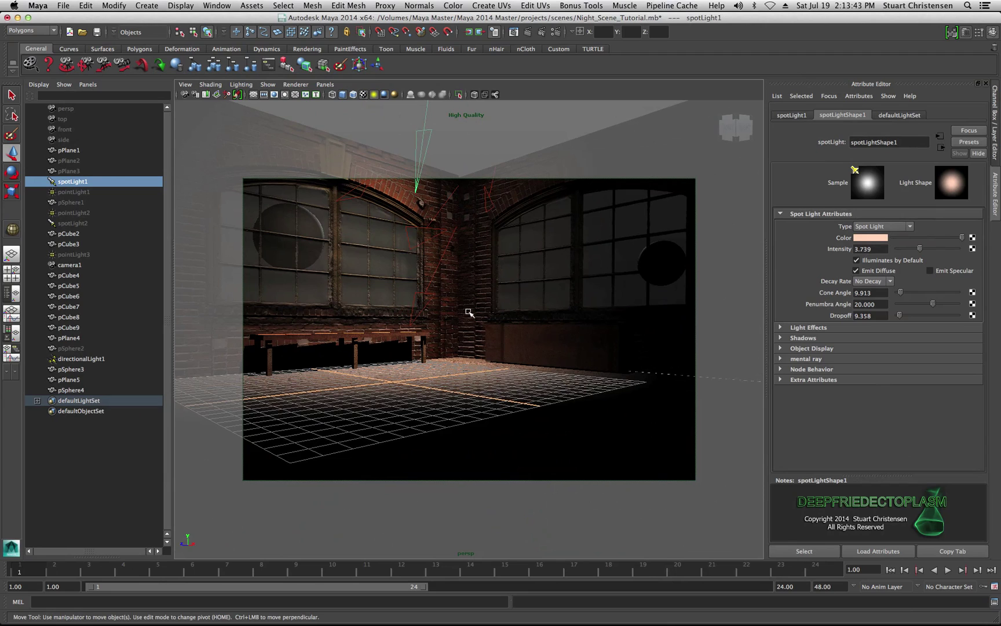
# Step: Switch to Photoshop and compare the Background, Layer 1 and Background copy layers of the brick facade texture by toggling their visibility
pyautogui.moveTo(504, 606)
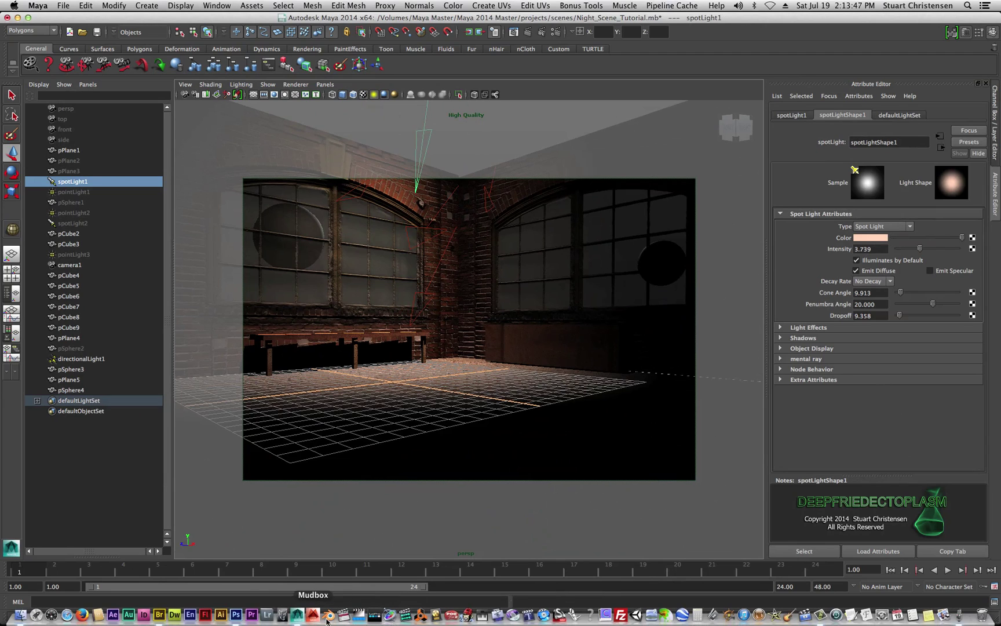
pyautogui.click(235, 618)
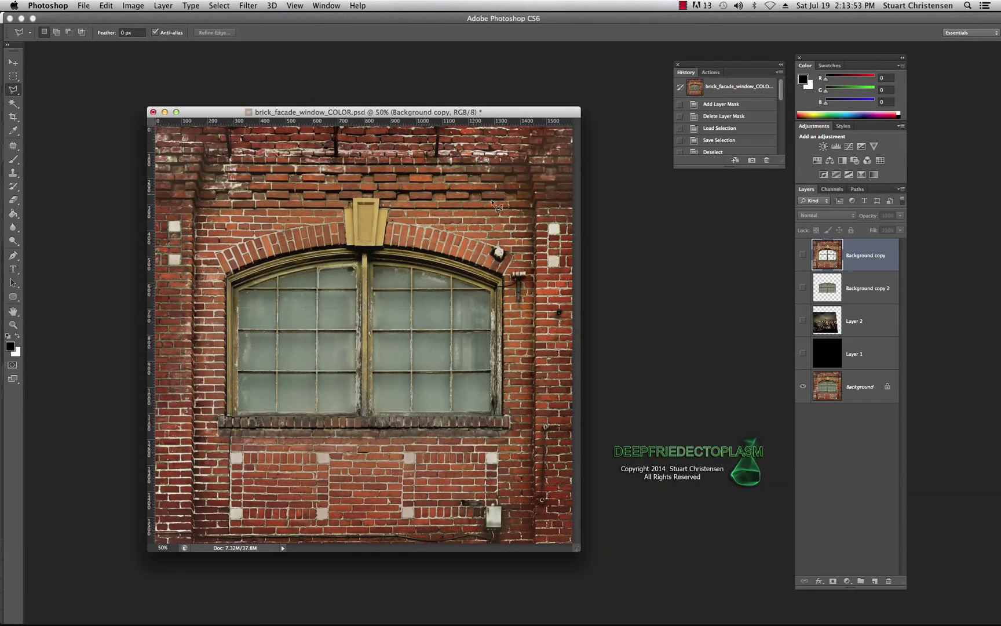
pyautogui.click(803, 385)
pyautogui.click(803, 353)
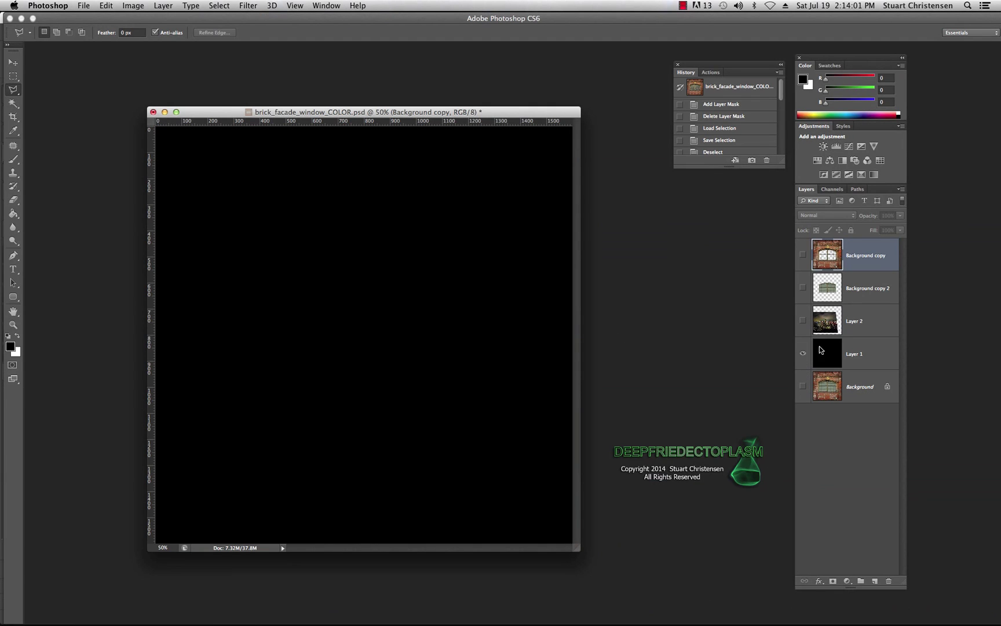
pyautogui.click(803, 255)
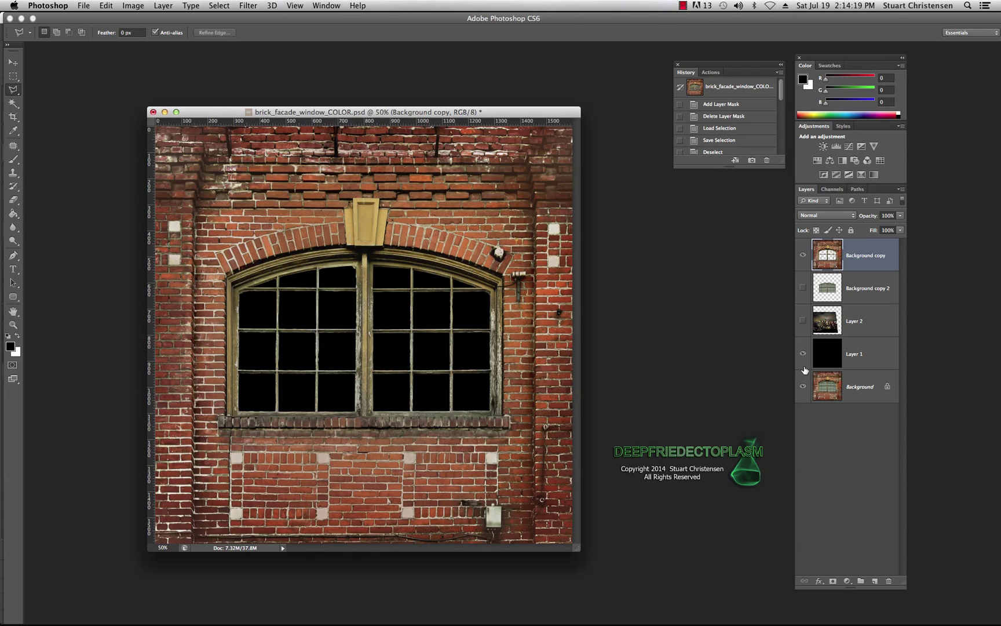
pyautogui.click(804, 355)
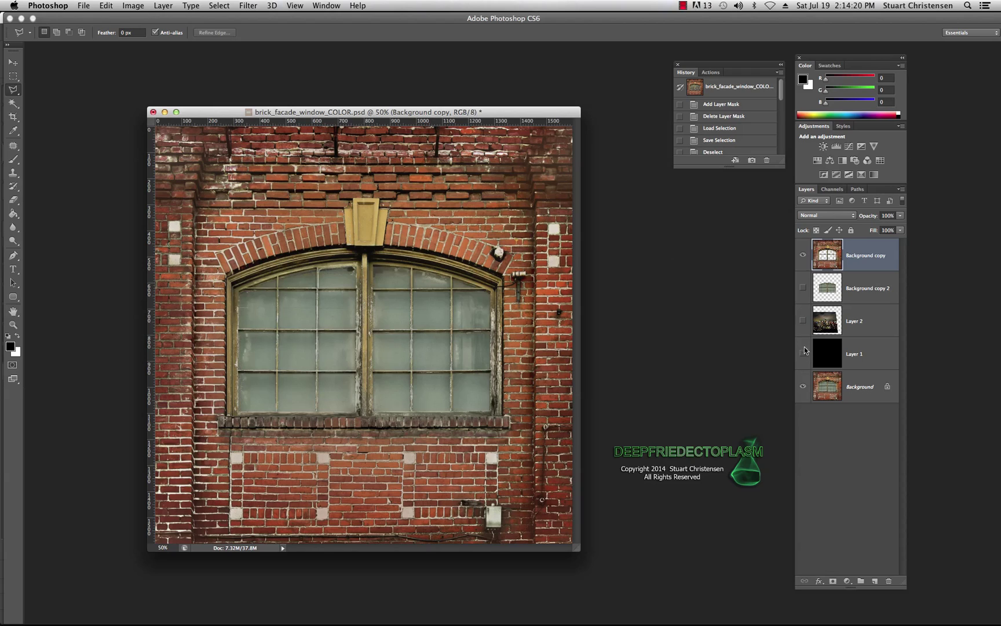
# Step: Show only the Background copy 2 window-glass layer and set its fill to 100%
pyautogui.click(803, 256)
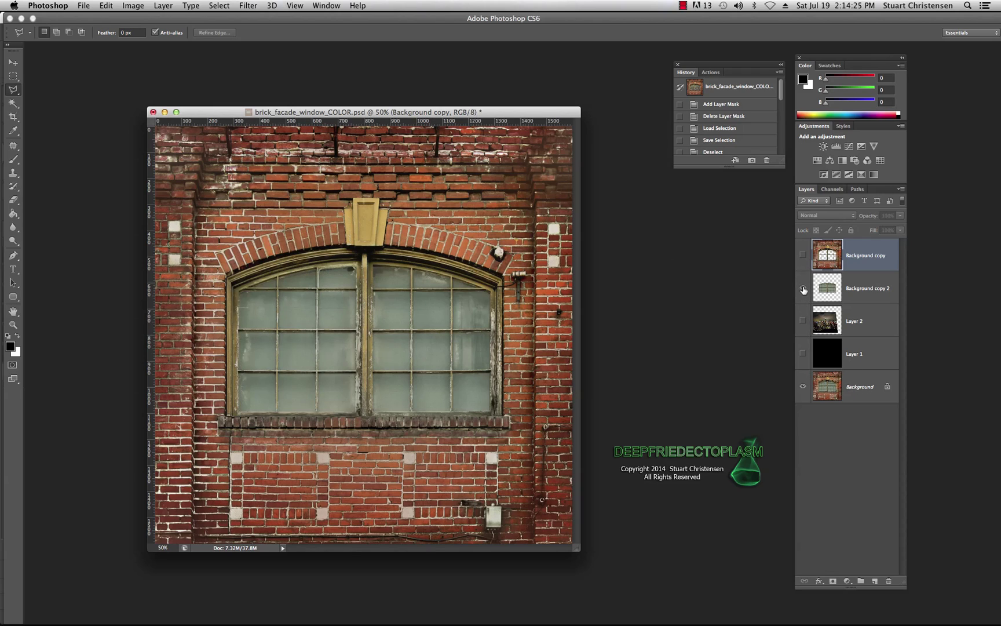
pyautogui.click(804, 387)
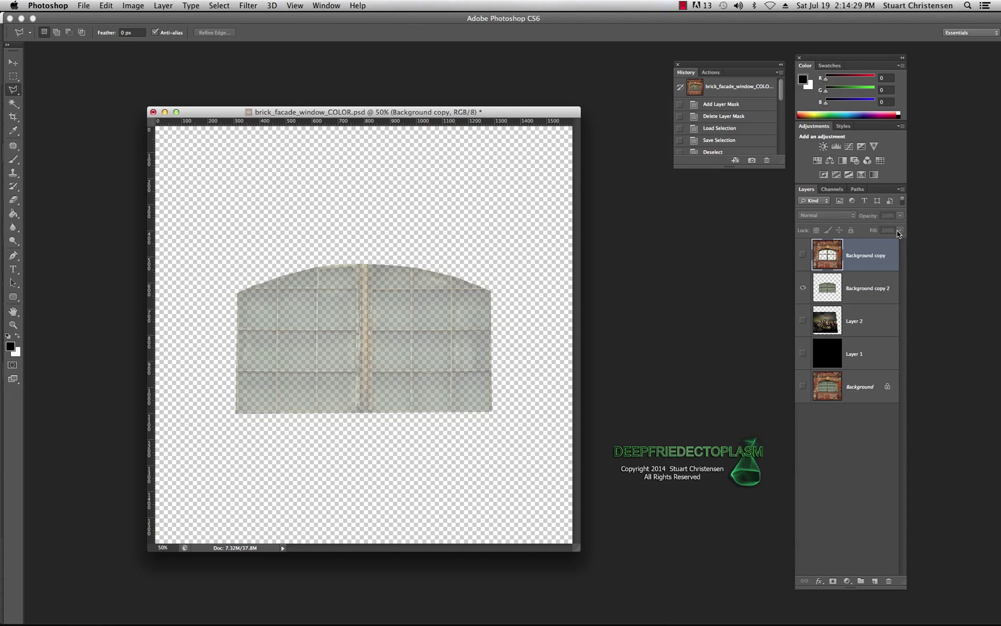
pyautogui.click(877, 298)
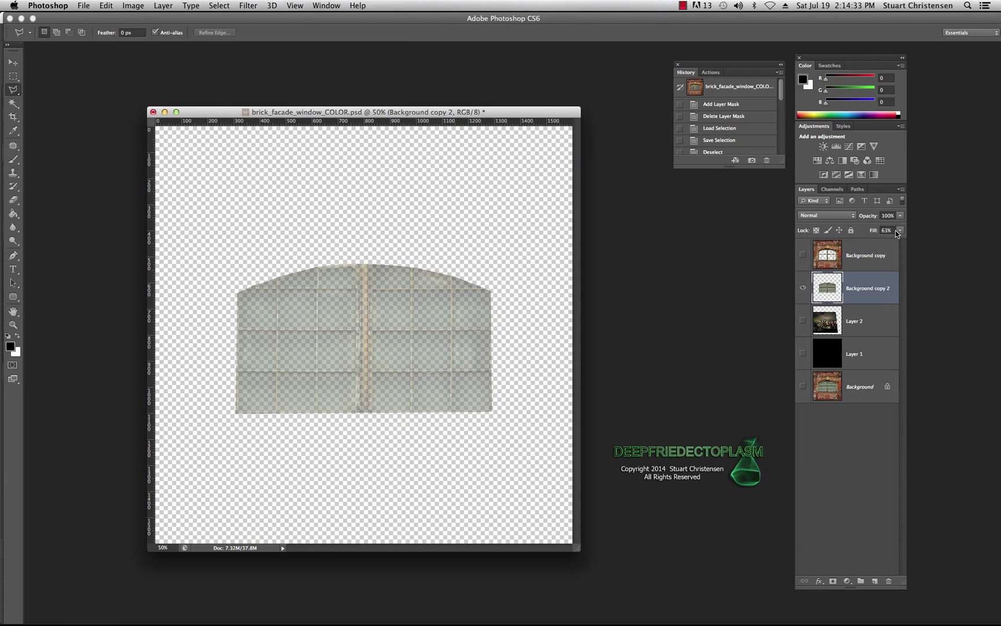
pyautogui.click(900, 231)
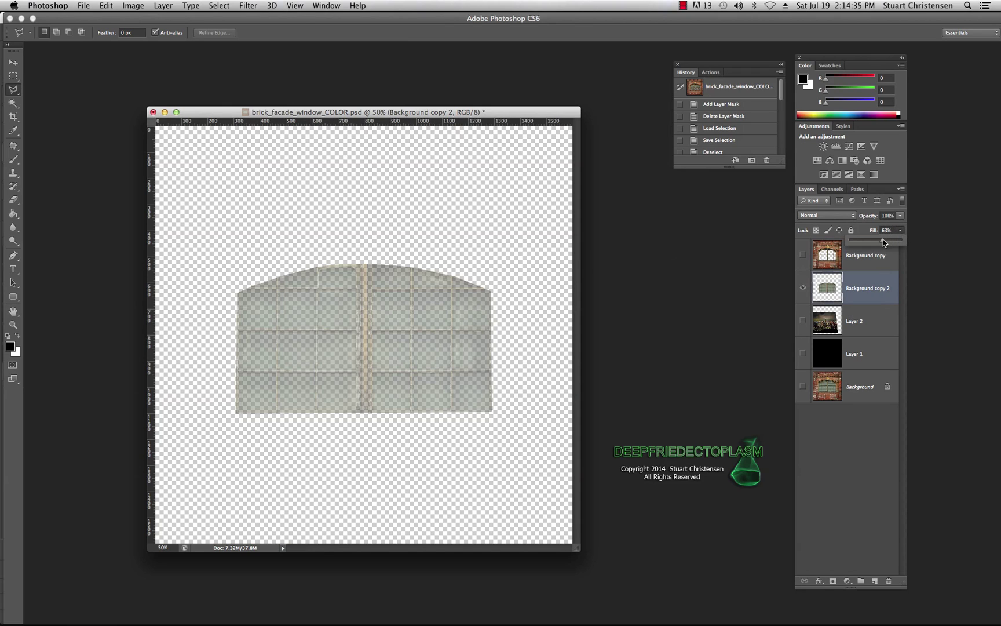
pyautogui.moveTo(883, 243); pyautogui.dragTo(901, 240)
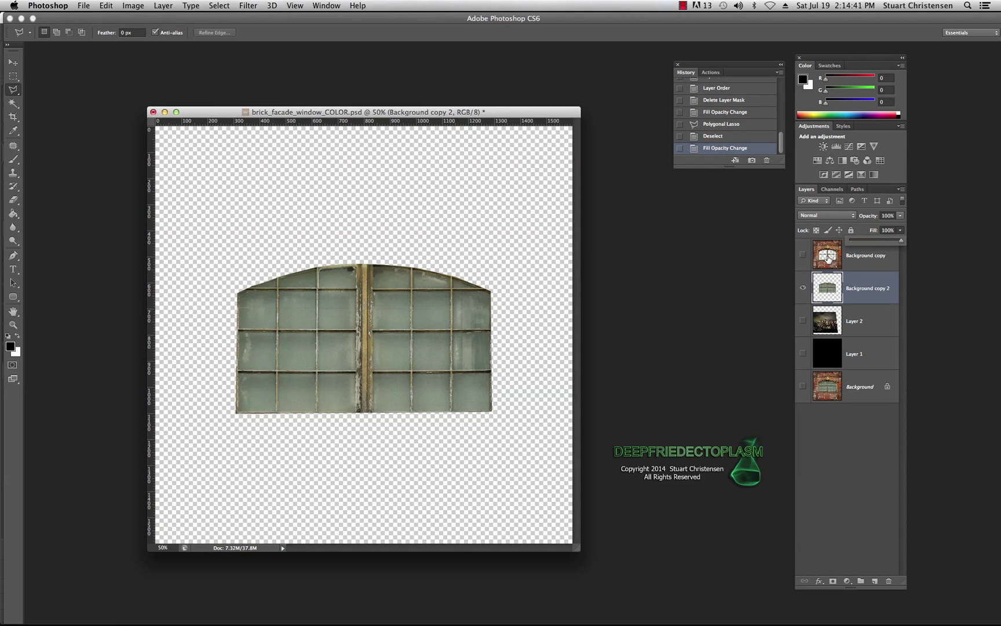
# Step: Show the Background copy brick layer and set the fill of Background copy 2 to 63%
pyautogui.click(802, 257)
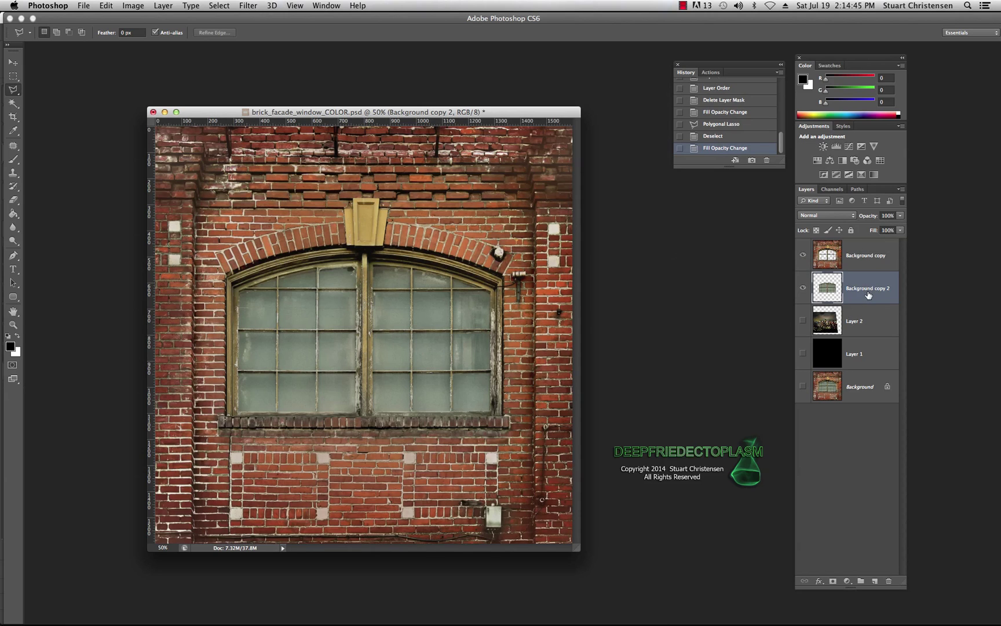
pyautogui.click(901, 230)
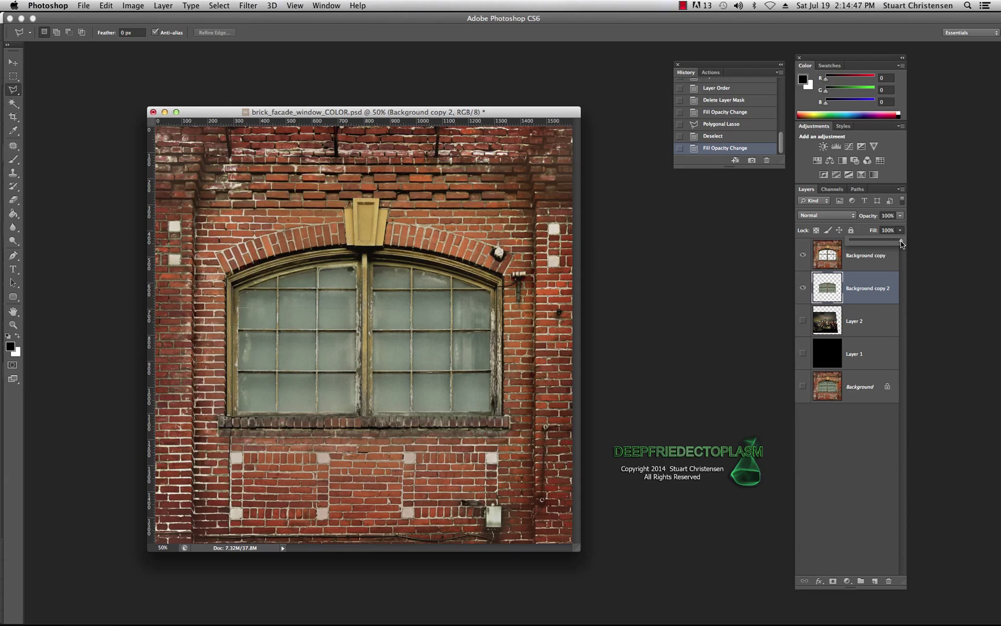
pyautogui.moveTo(902, 242); pyautogui.dragTo(876, 243)
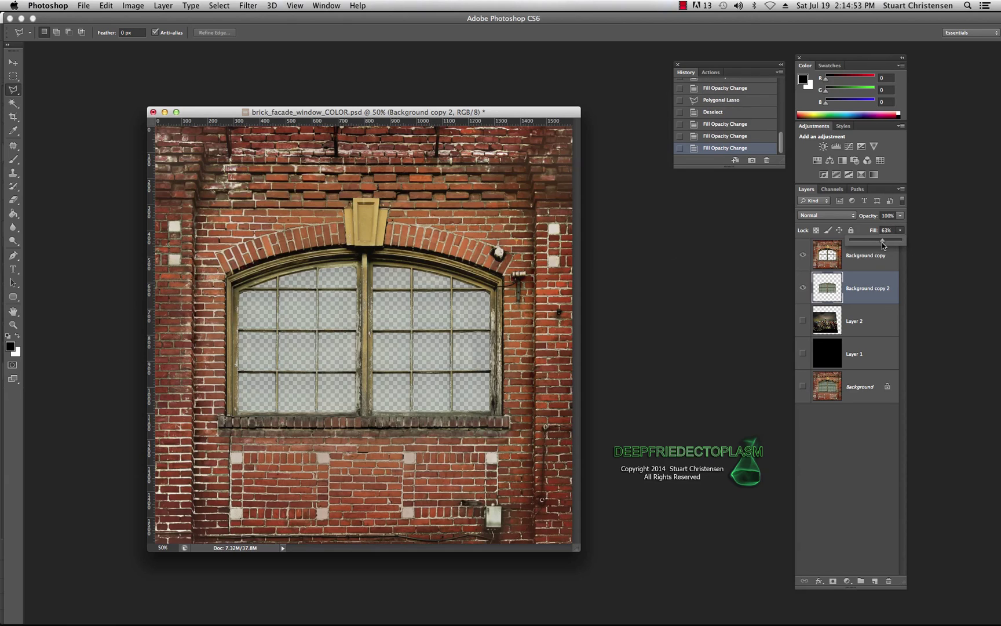
# Step: Check the window glass transparency by toggling the visibility of Layer 1 and Background copy 2
pyautogui.click(802, 354)
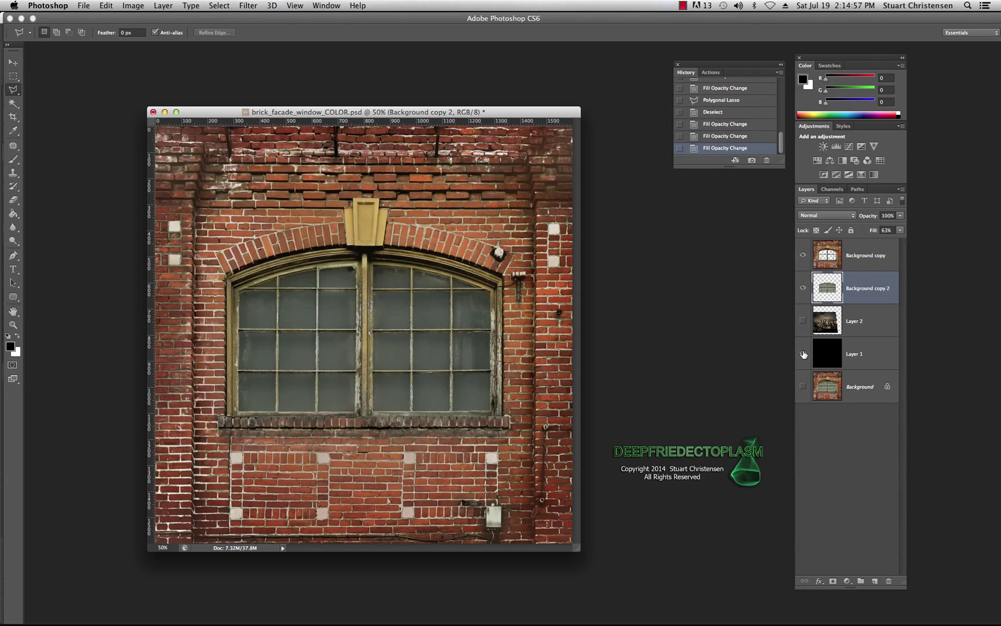
pyautogui.click(803, 354)
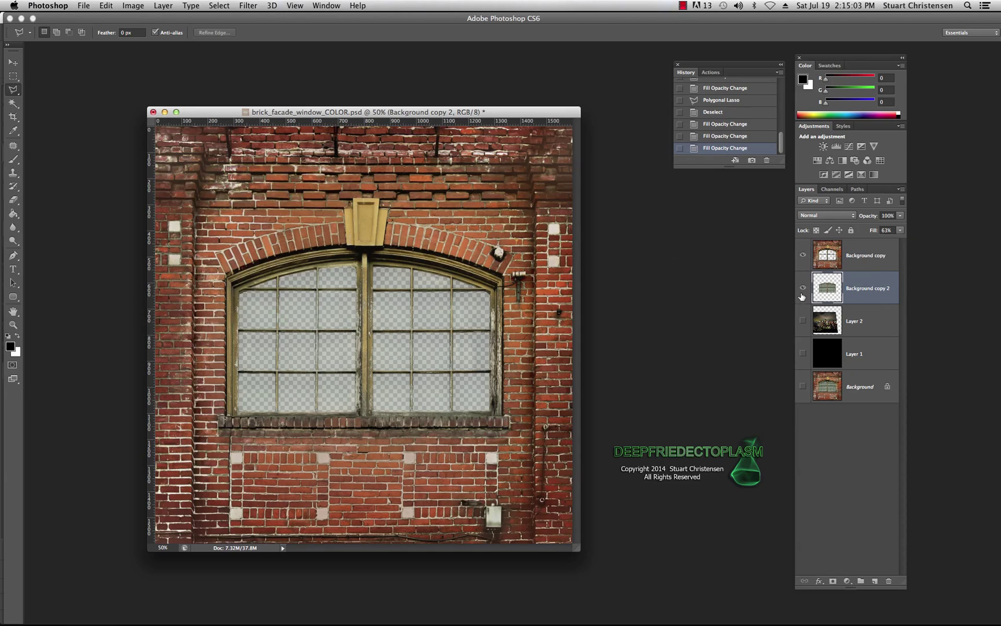
pyautogui.click(803, 289)
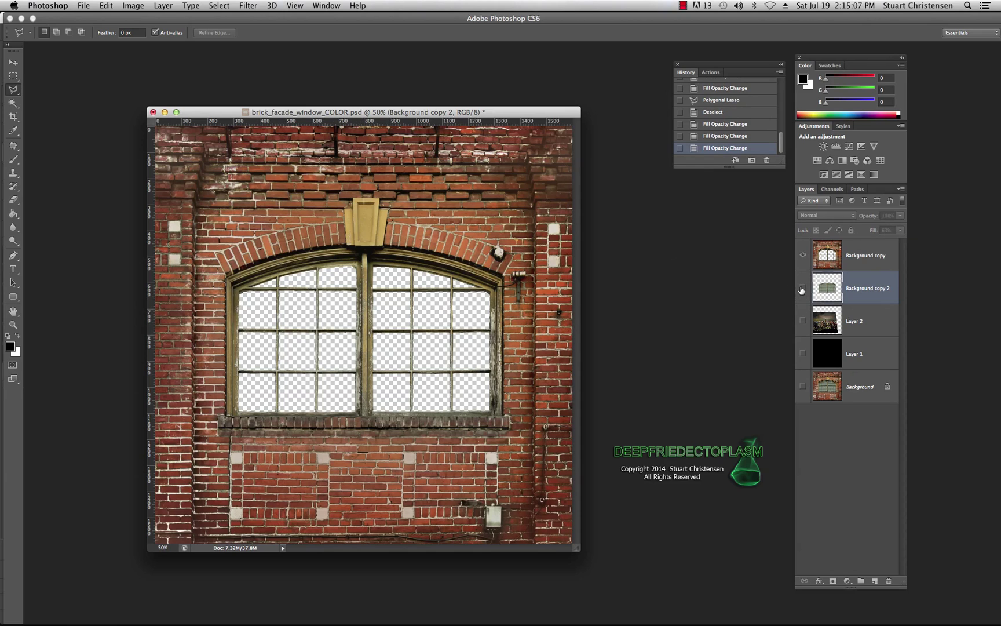
pyautogui.click(802, 289)
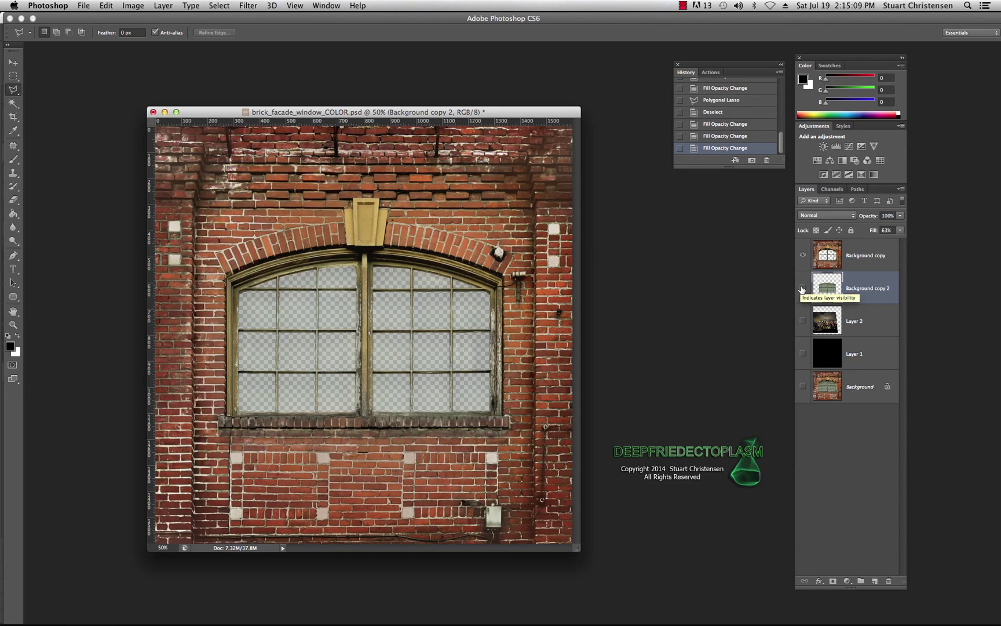
pyautogui.click(803, 289)
pyautogui.click(802, 289)
pyautogui.click(802, 289)
pyautogui.click(802, 289)
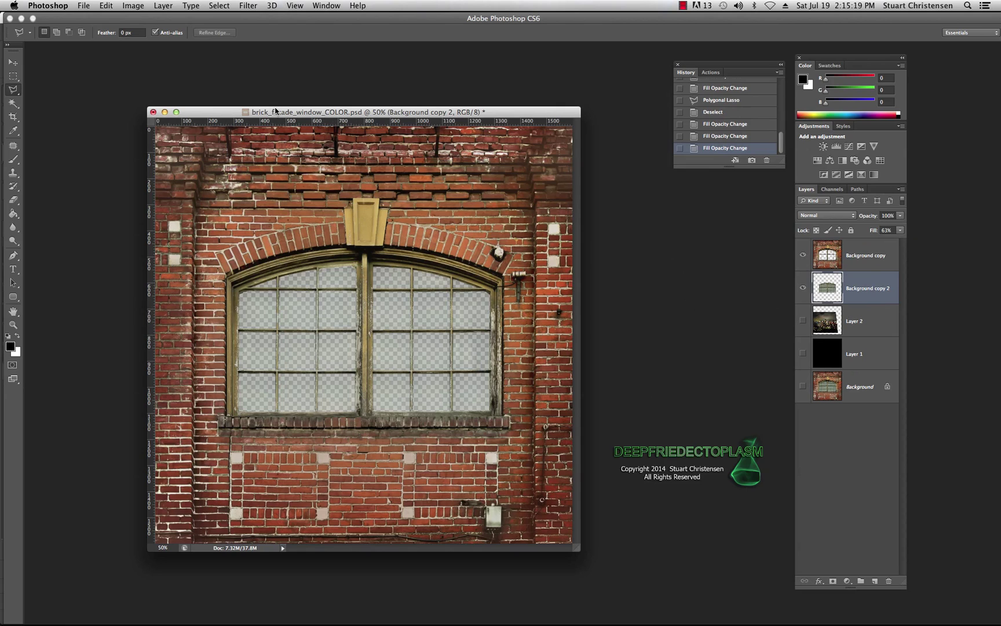
pyautogui.click(85, 6)
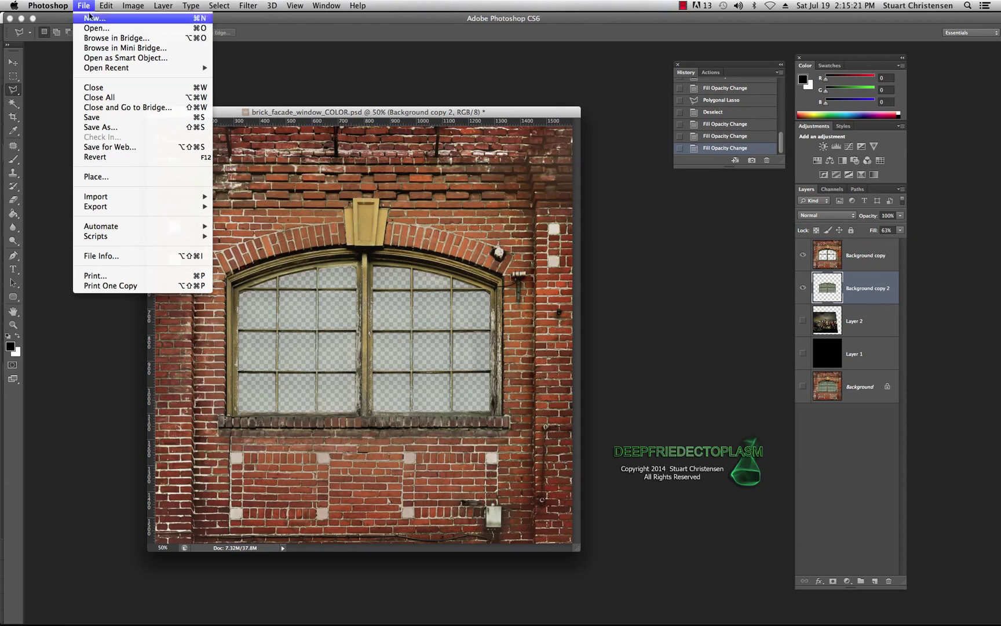
pyautogui.click(100, 127)
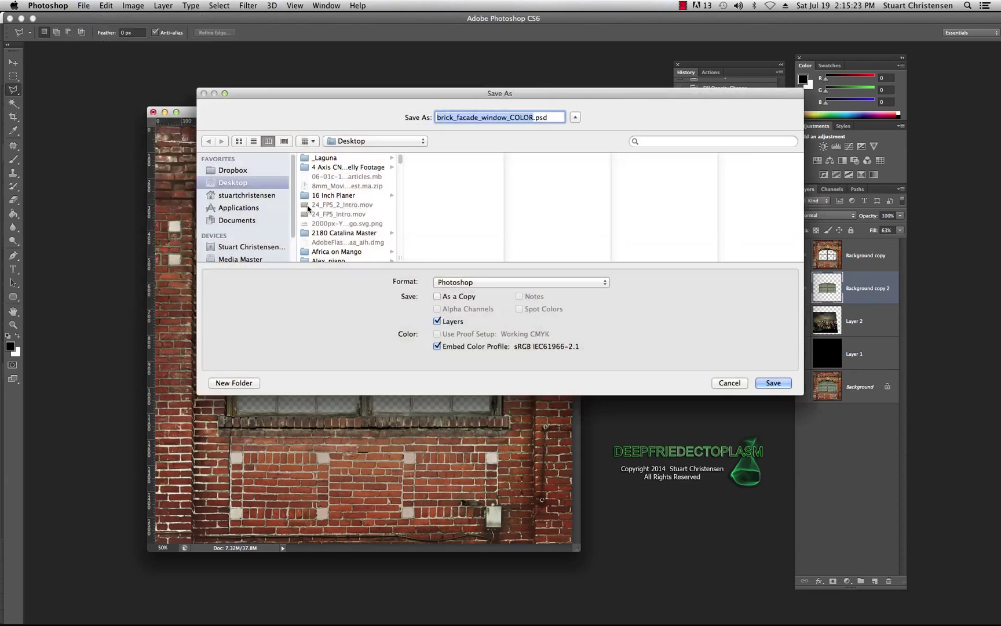
pyautogui.click(598, 284)
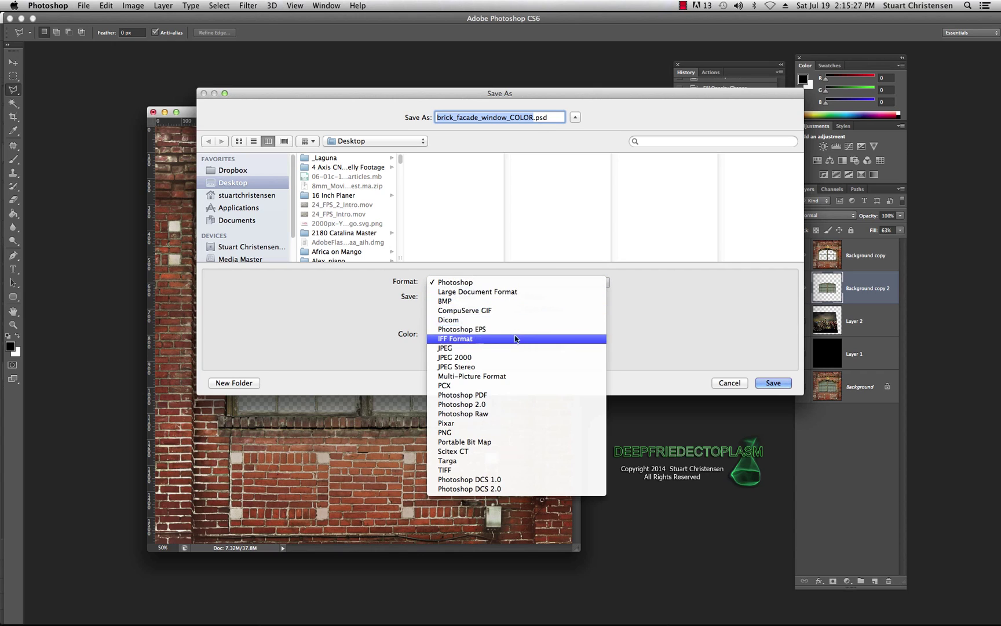
pyautogui.click(446, 433)
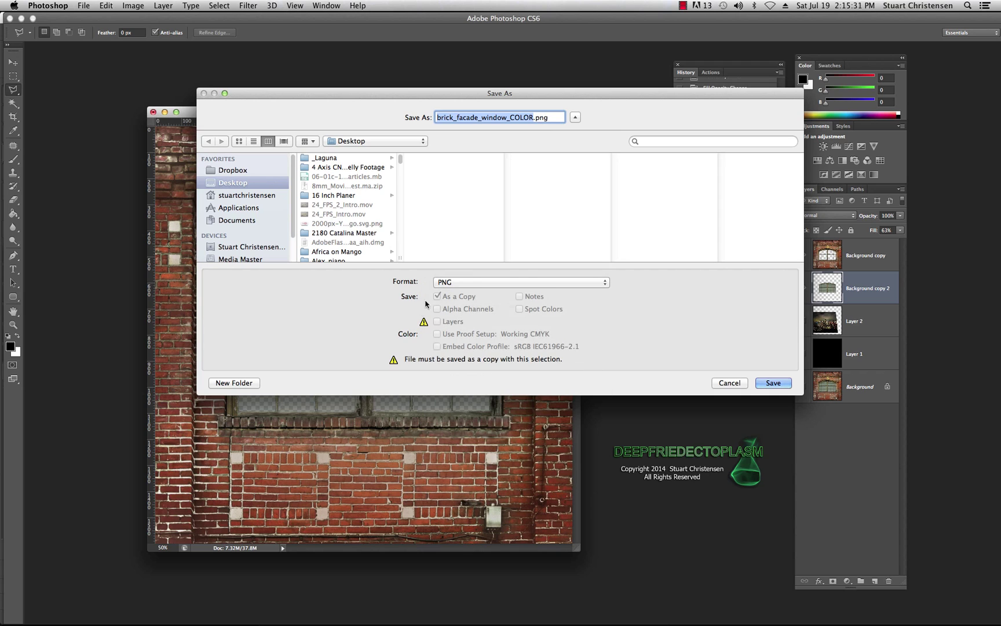
pyautogui.click(724, 384)
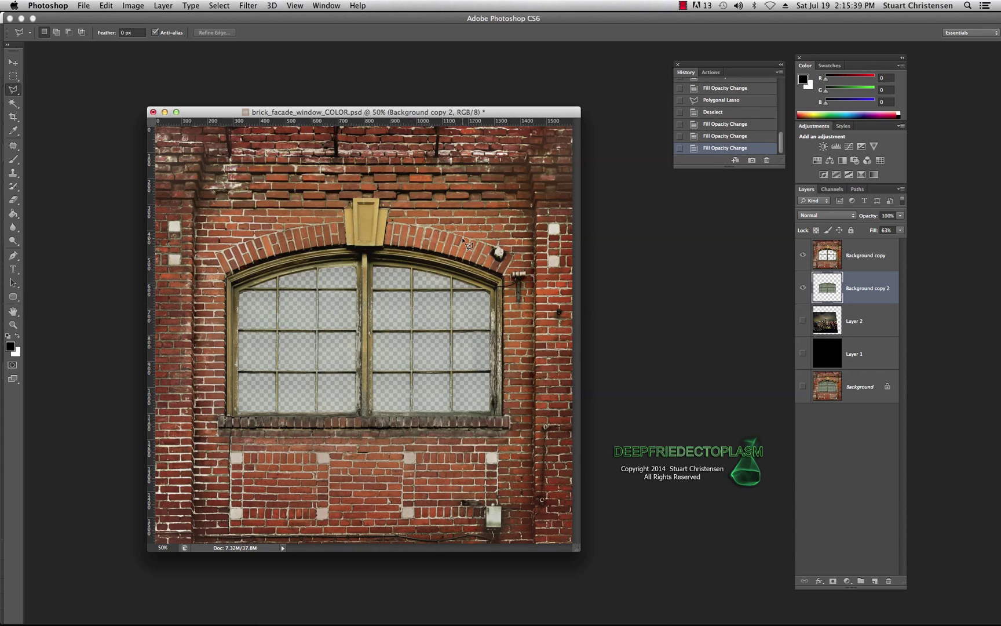
# Step: Switch to Maya and select the brick wall plane pPlane5 behind the slatted bench
pyautogui.moveTo(922, 621)
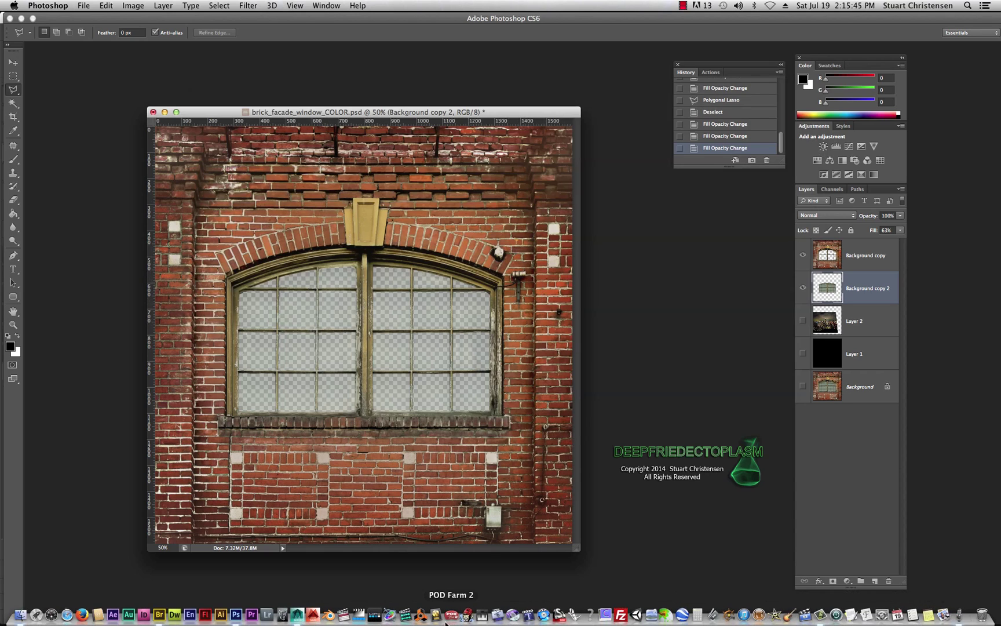
pyautogui.click(292, 617)
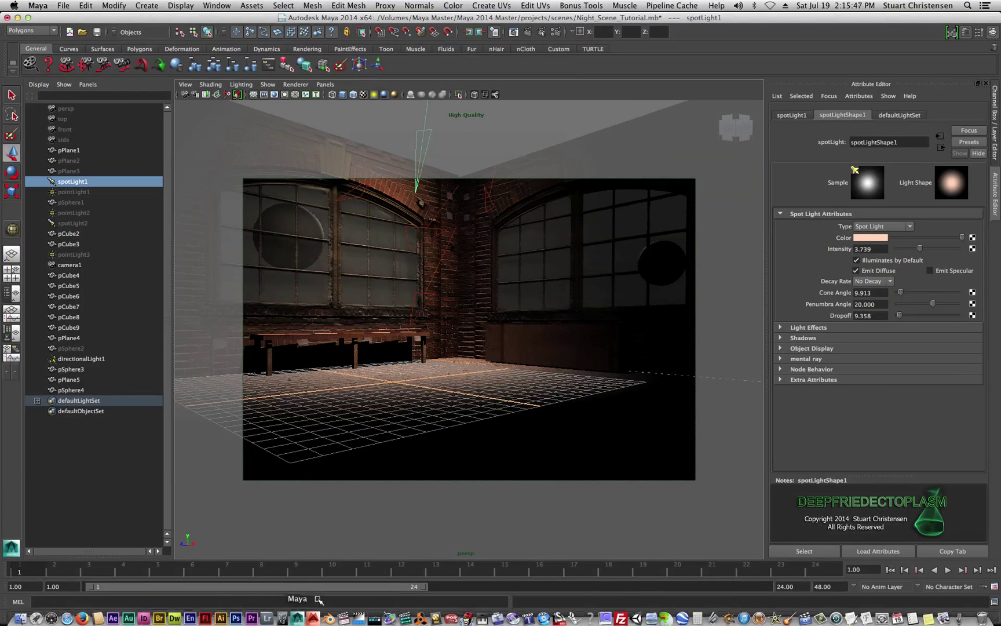
pyautogui.click(382, 184)
pyautogui.scroll(-5, 465, 306)
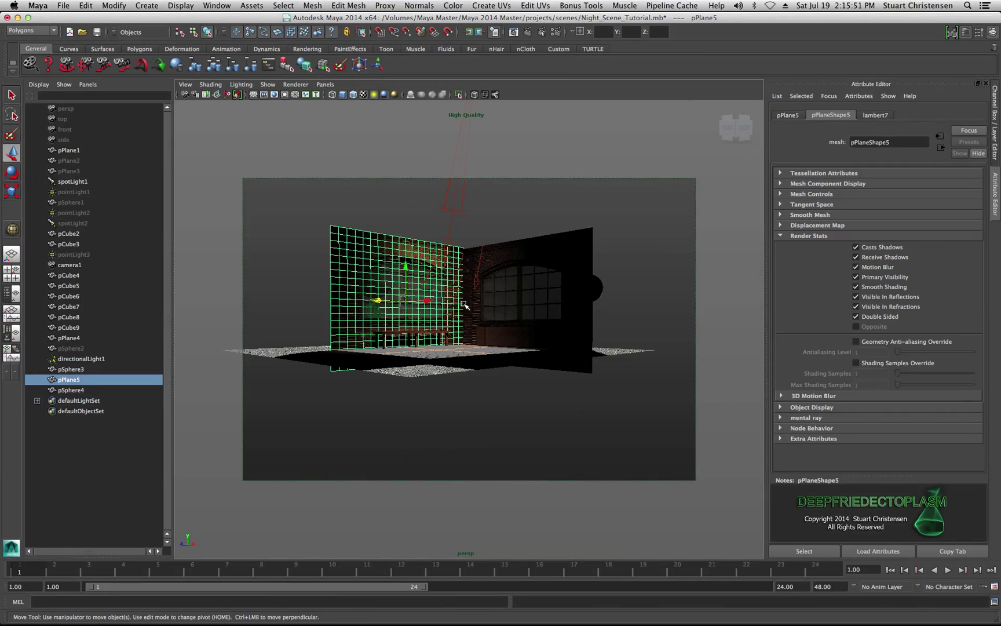
# Step: Graph the input and output connections of the lambert7 brick material in the Hypershade and select its bump2d3 node
pyautogui.moveTo(420, 328)
pyautogui.keyDown('alt'); pyautogui.mouseDown()
pyautogui.moveTo(454, 356)
pyautogui.moveTo(480, 330)
pyautogui.moveTo(439, 324)
pyautogui.mouseUp(); pyautogui.keyUp('alt')
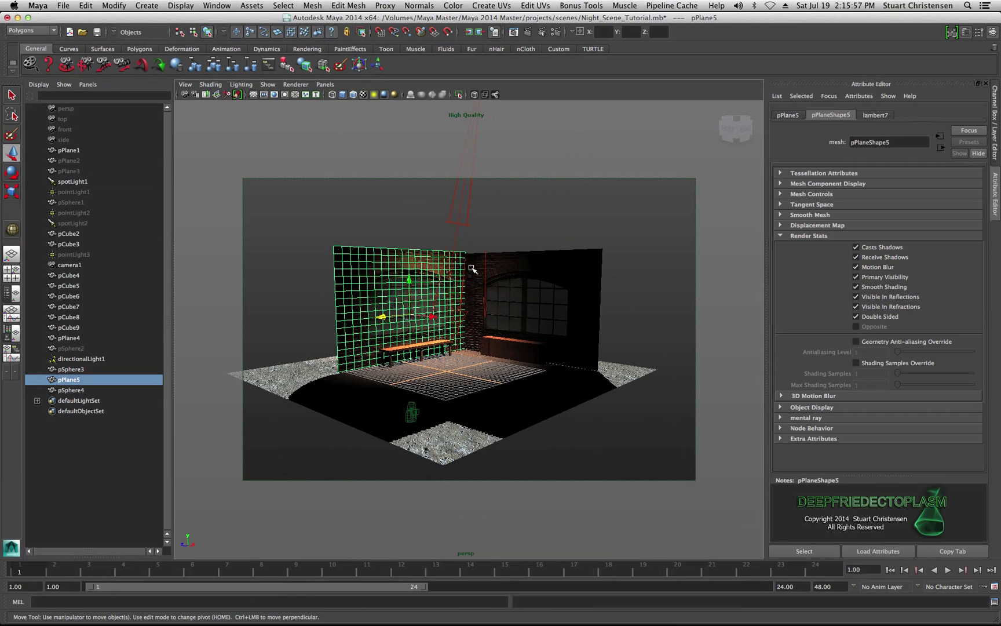
pyautogui.hotkey('shift', 't')
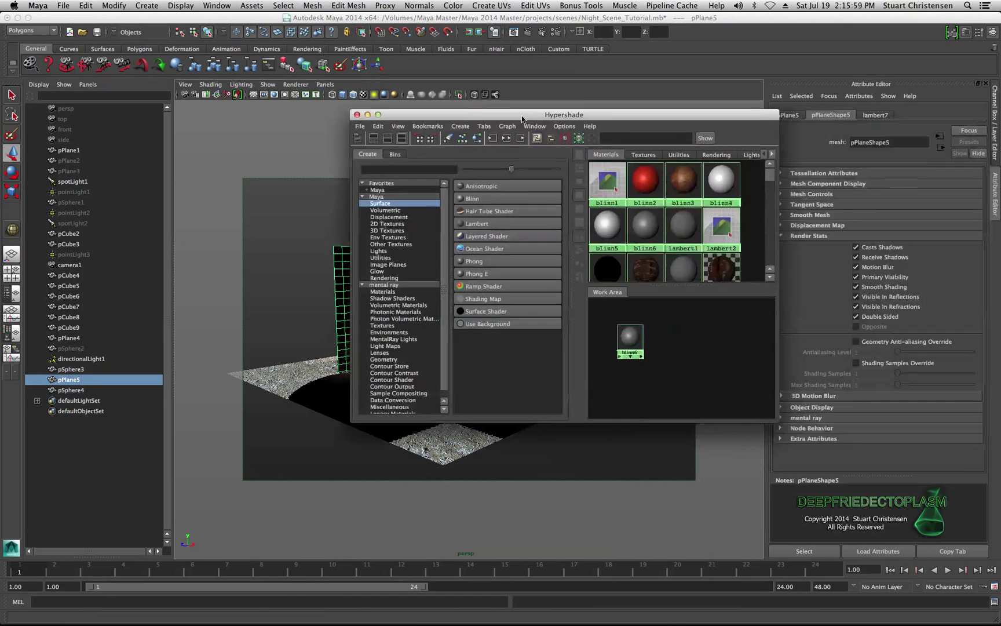
pyautogui.click(721, 267)
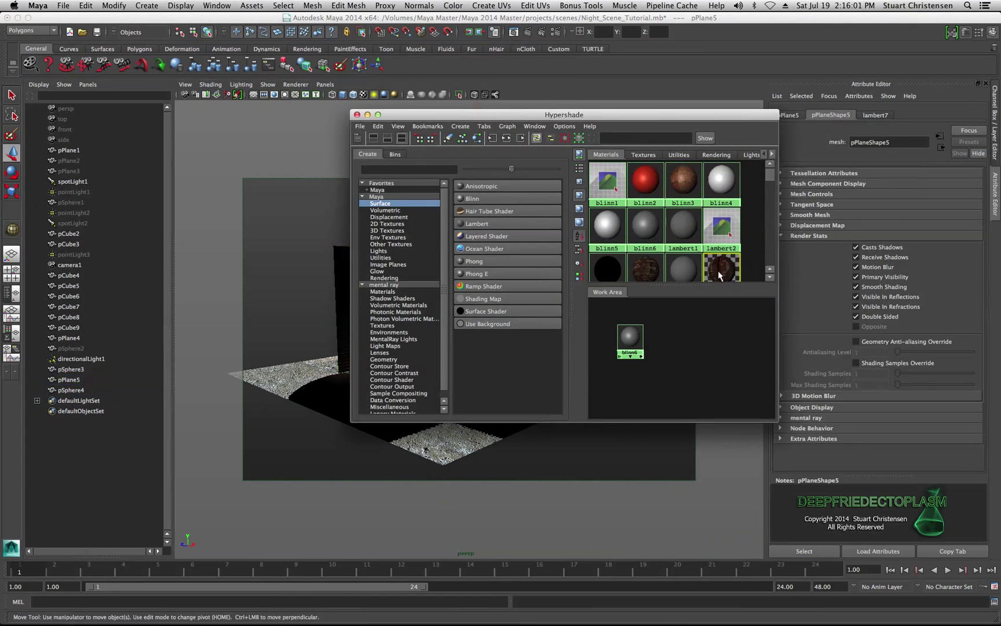
pyautogui.click(505, 138)
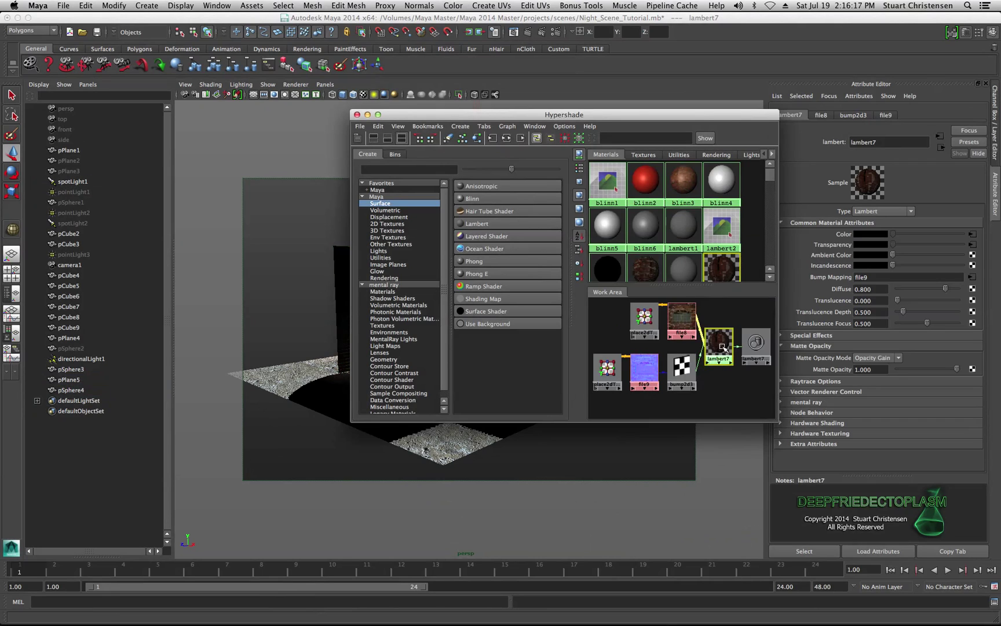
pyautogui.click(680, 372)
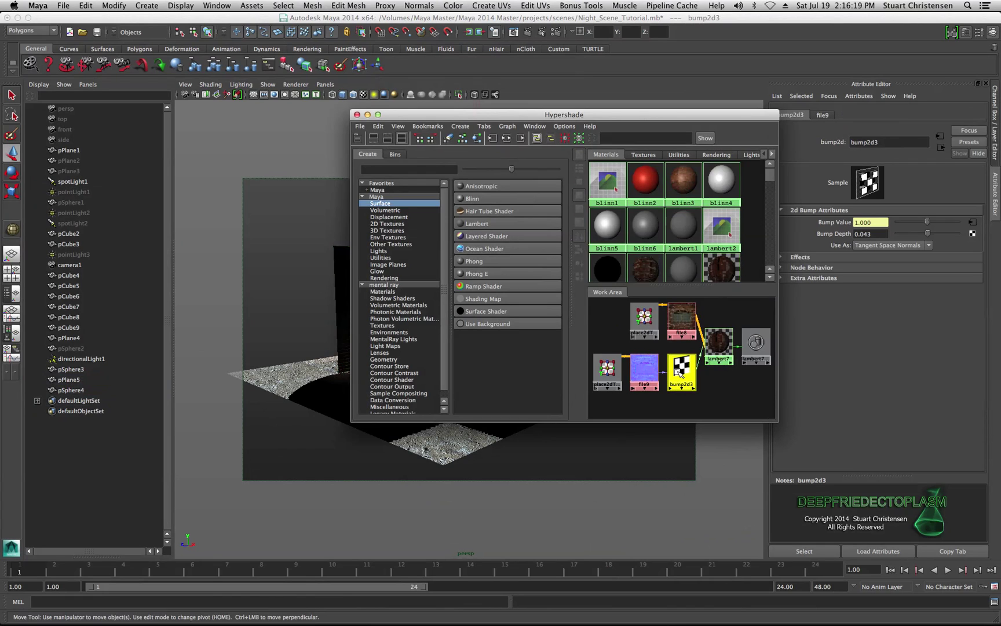
# Step: Switch the Use As option of bump2d3 to Bump and back to Tangent Space Normals
pyautogui.click(928, 246)
pyautogui.click(921, 253)
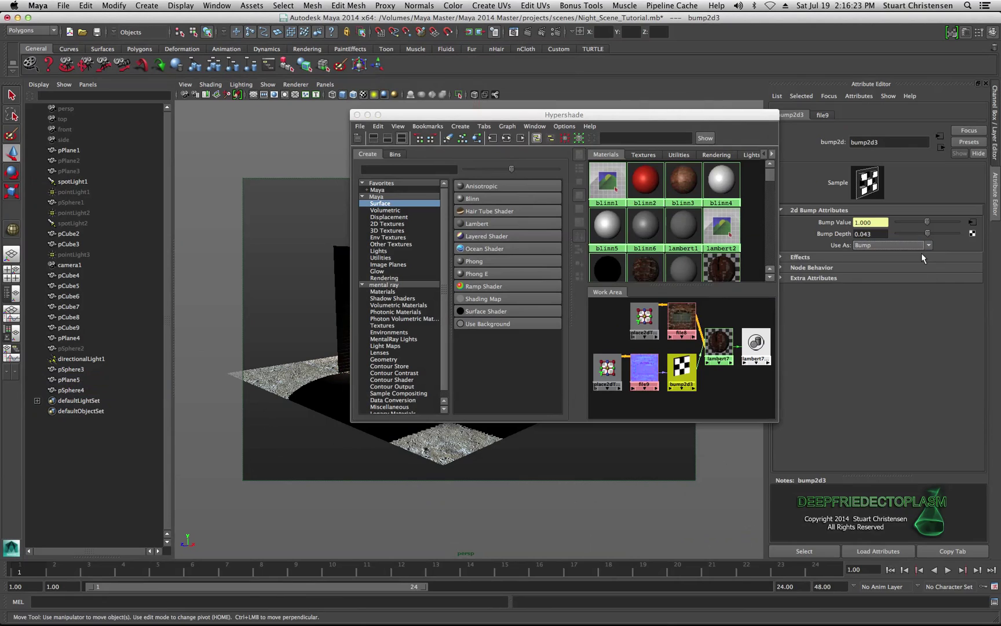
pyautogui.click(928, 246)
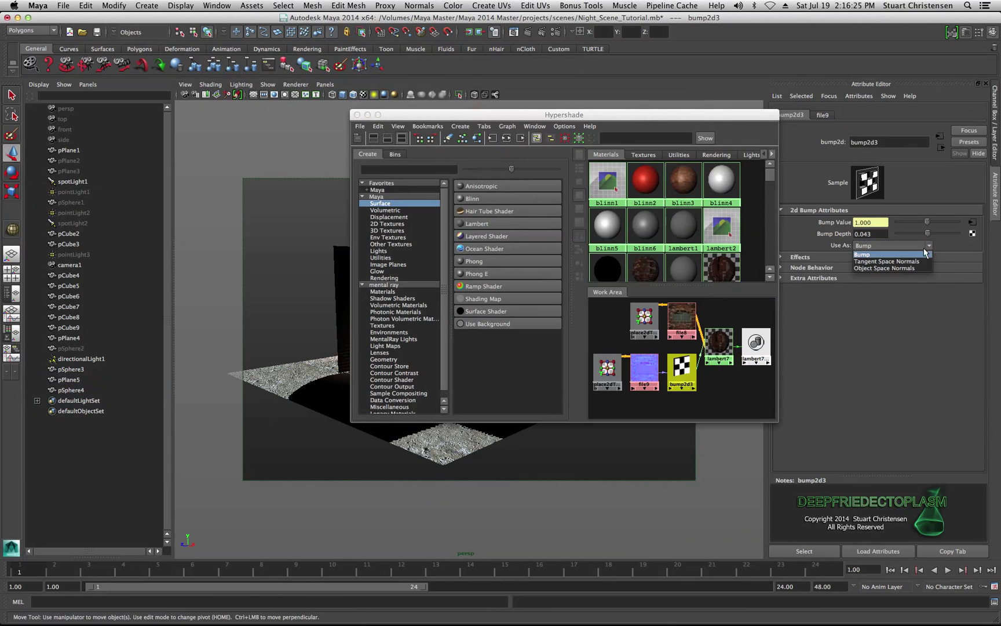
pyautogui.click(910, 261)
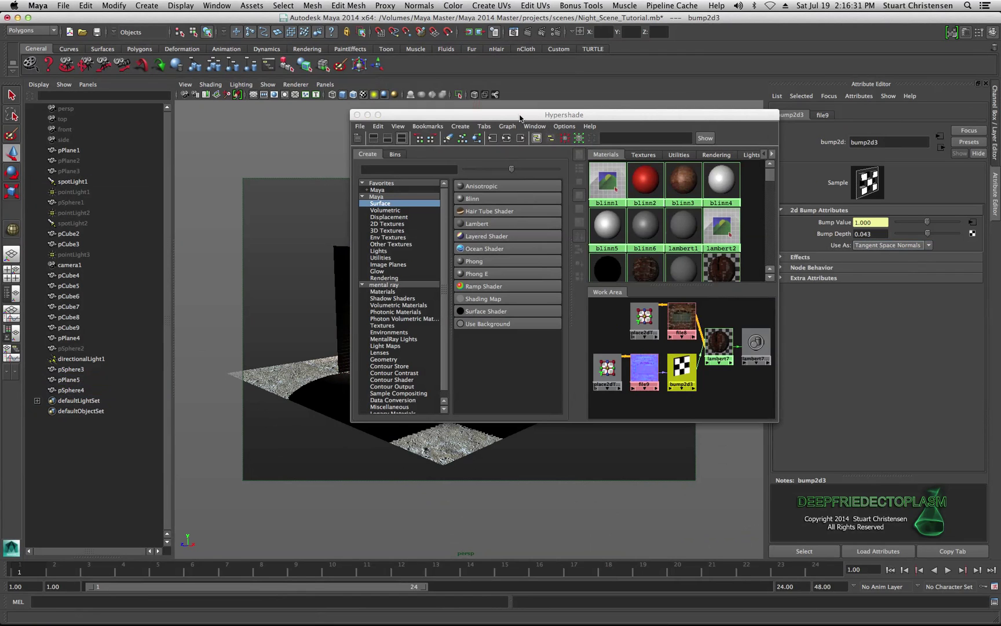
# Step: Clear the Hypershade from the scene view and select the brick wall plane pPlane5 behind the slatted bench
pyautogui.moveTo(520, 119); pyautogui.dragTo(620, 121)
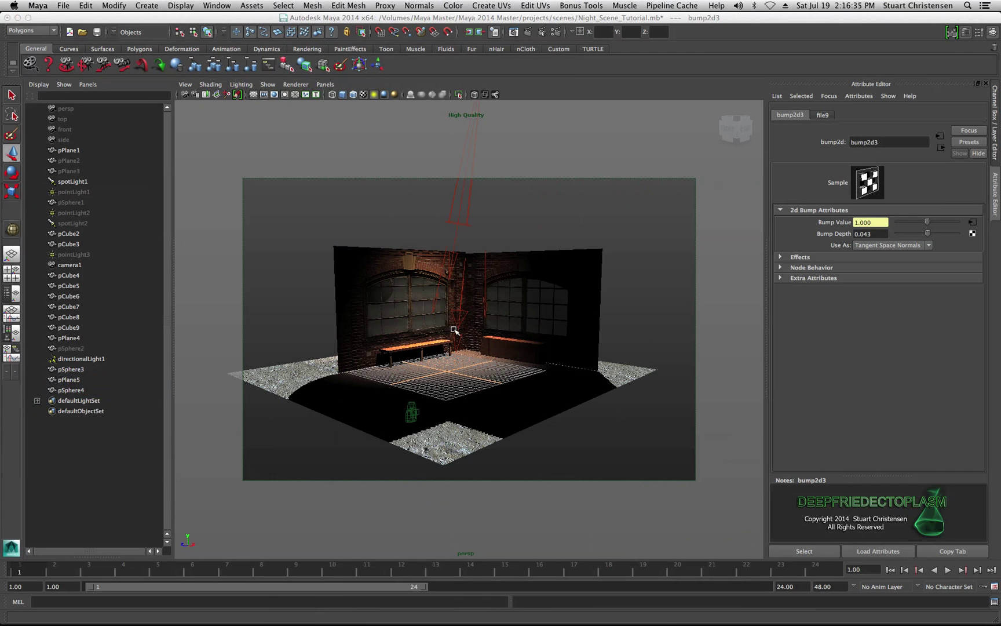
pyautogui.scroll(3, 462, 320)
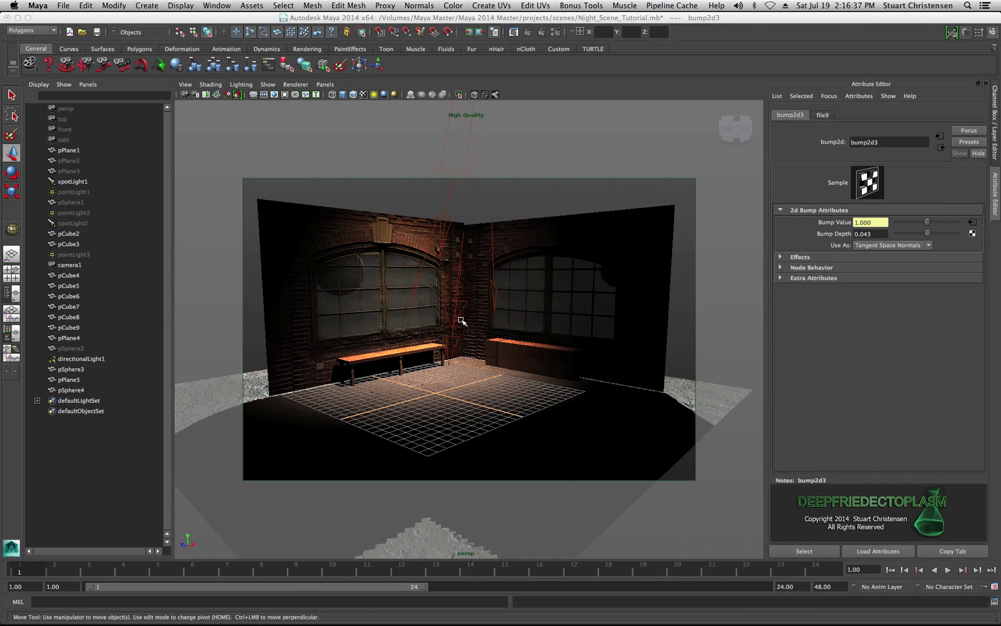
pyautogui.moveTo(457, 323)
pyautogui.keyDown('alt'); pyautogui.mouseDown()
pyautogui.moveTo(460, 312)
pyautogui.moveTo(469, 363)
pyautogui.moveTo(474, 328)
pyautogui.mouseUp(); pyautogui.keyUp('alt')
pyautogui.scroll(3, 458, 280)
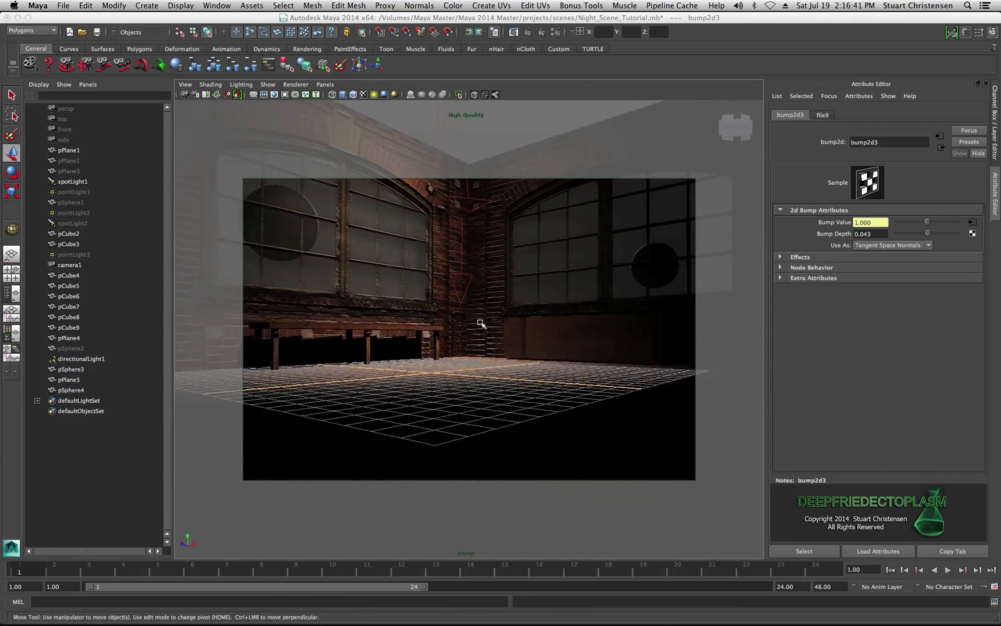
pyautogui.scroll(-5, 483, 334)
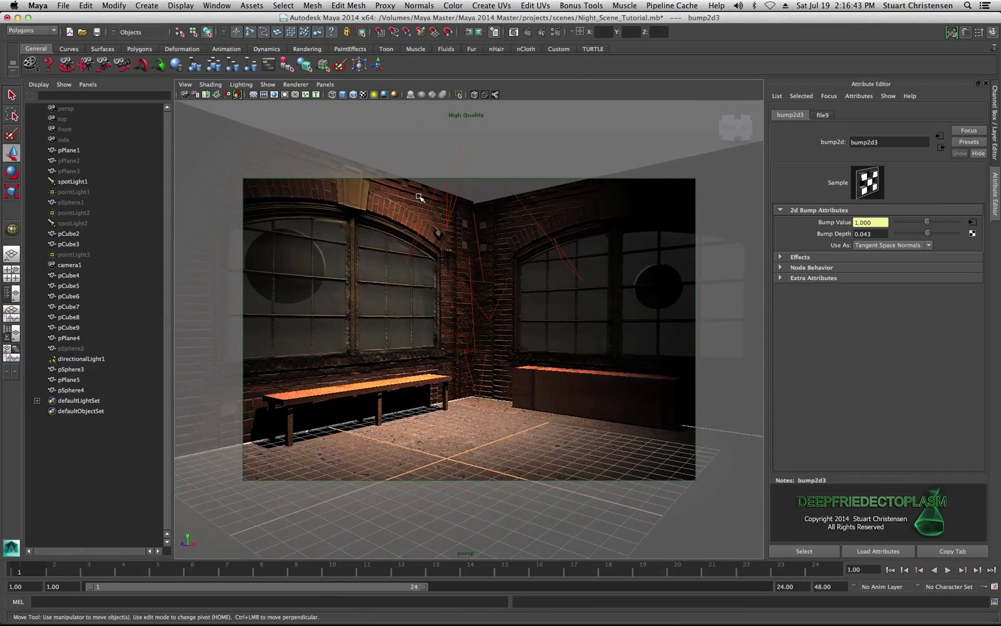
pyautogui.click(402, 203)
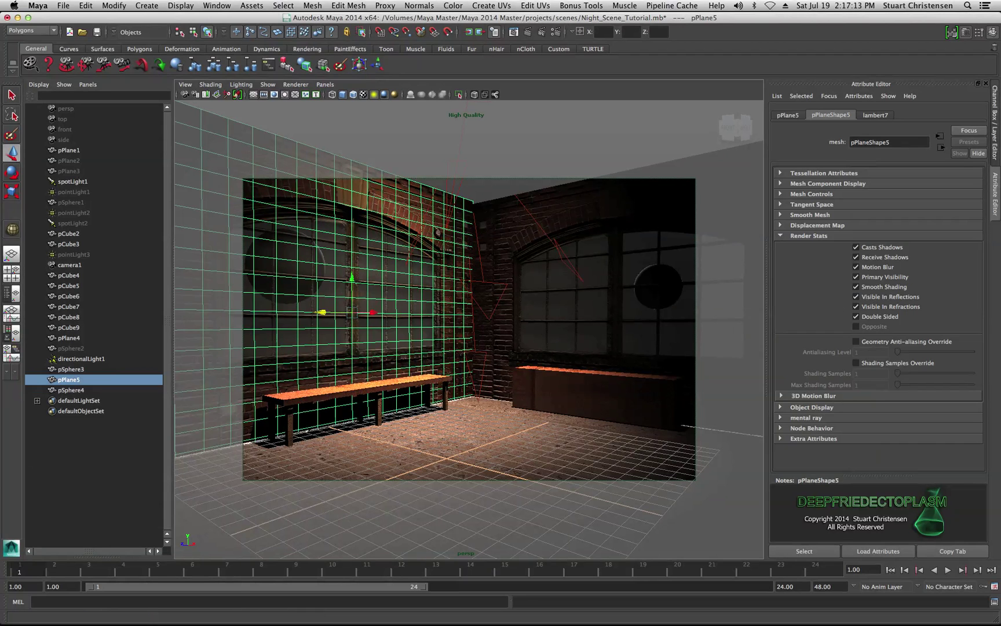
# Step: Compare the stored mental ray renders of the room in the Render View and put the window away
pyautogui.moveTo(1000, 87); pyautogui.dragTo(359, 70)
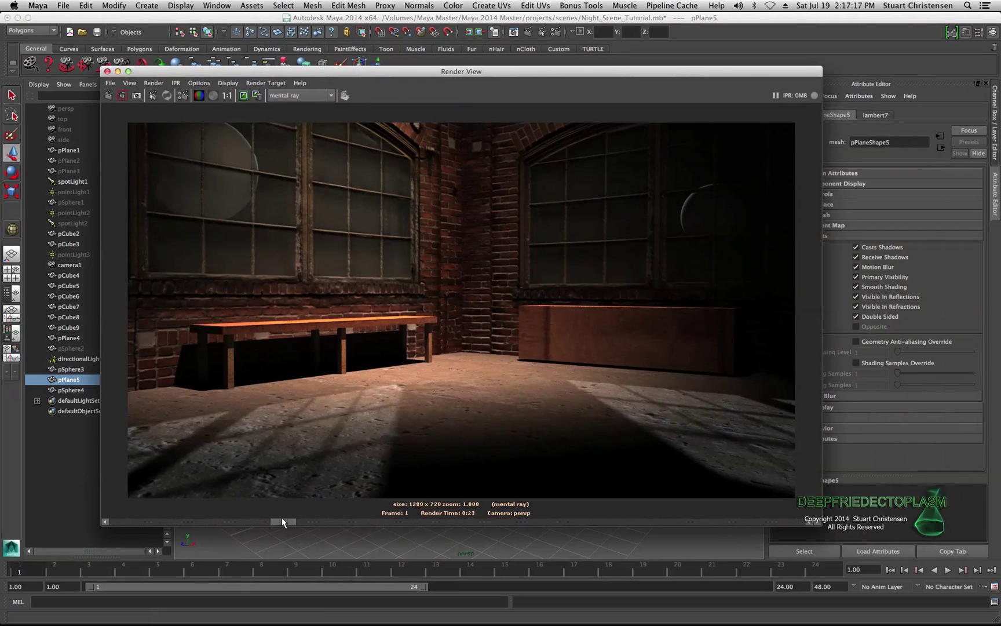
pyautogui.moveTo(283, 518); pyautogui.dragTo(234, 514)
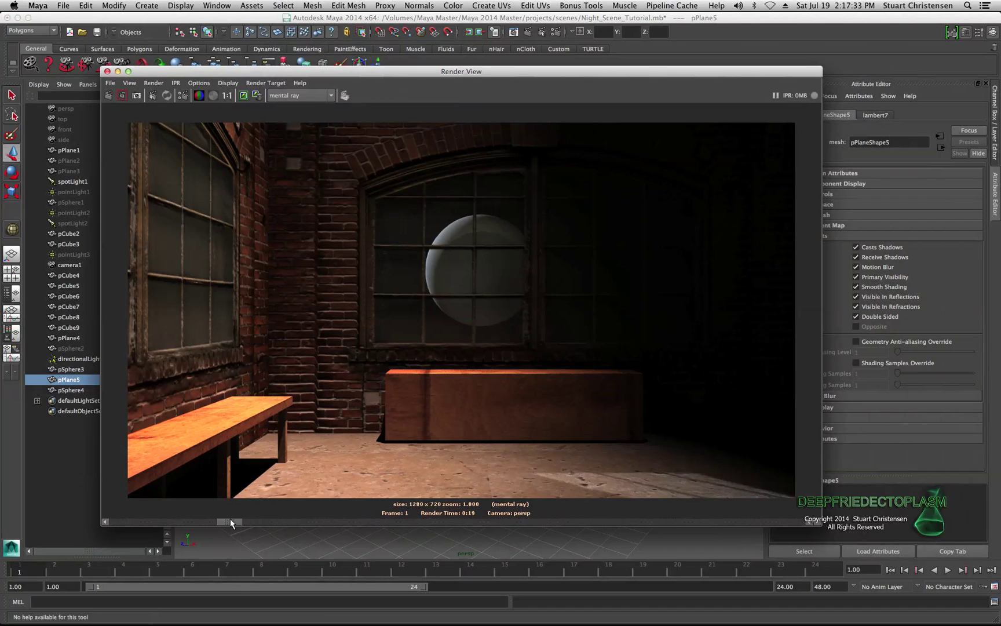
pyautogui.moveTo(230, 519); pyautogui.dragTo(185, 519)
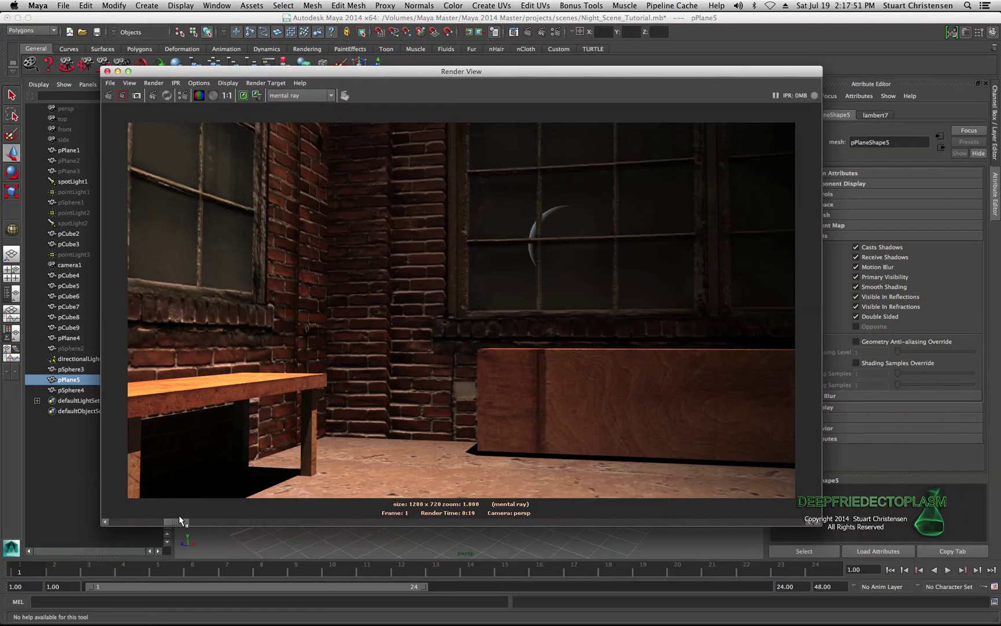
pyautogui.moveTo(176, 521); pyautogui.dragTo(128, 522)
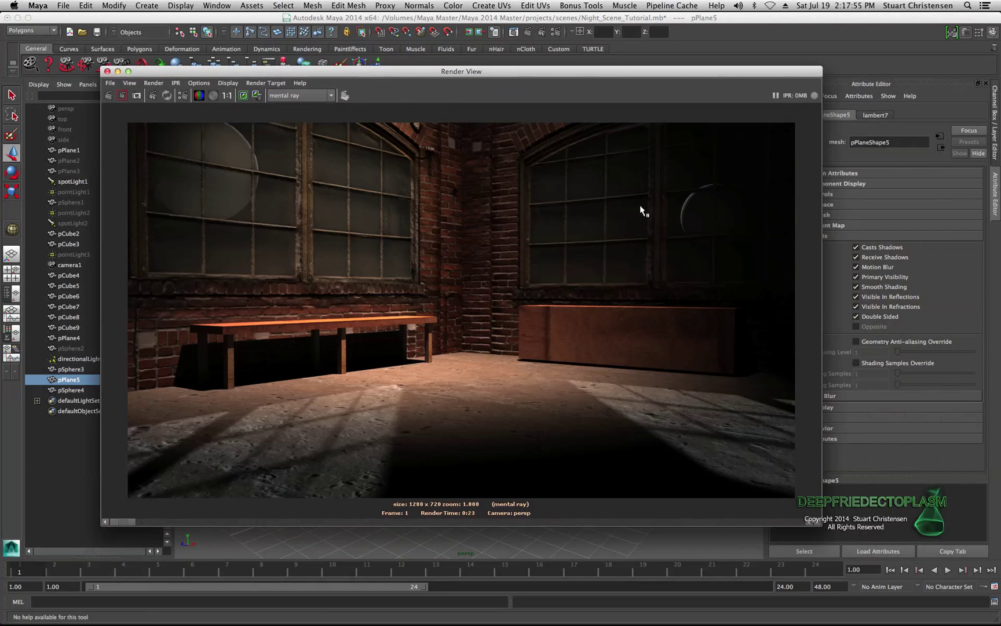
pyautogui.moveTo(387, 71); pyautogui.dragTo(448, 70)
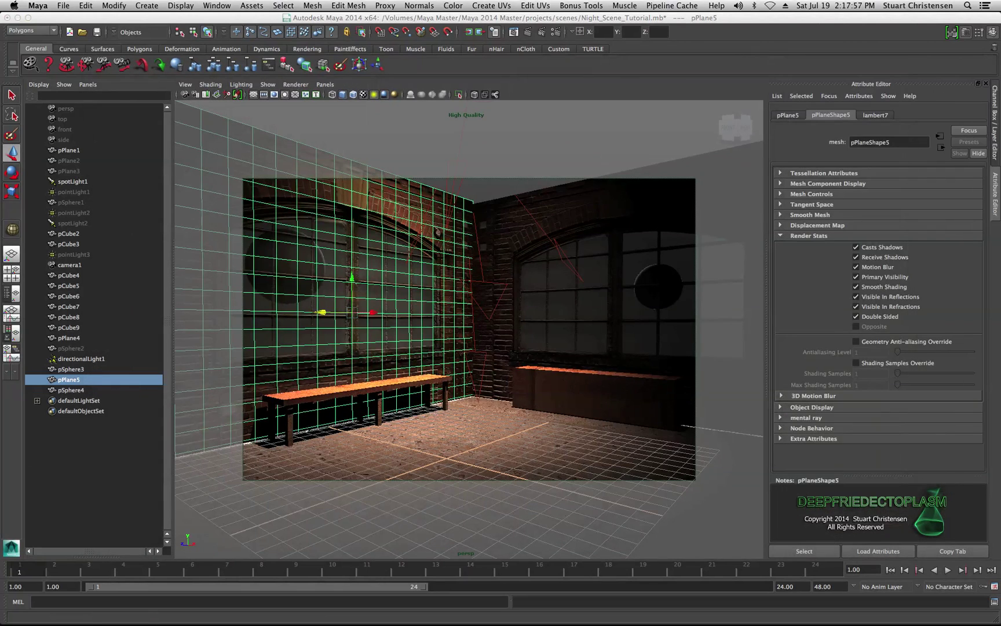
# Step: Select spotLight1 above the room and examine how it lights the brick corner, benches and floor
pyautogui.click(457, 190)
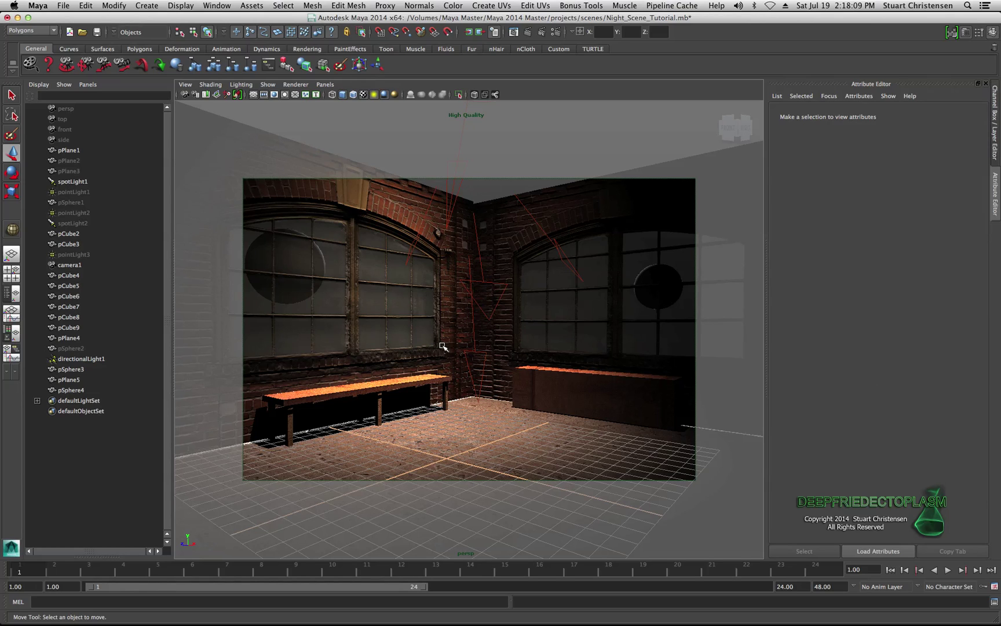
pyautogui.scroll(-5, 444, 346)
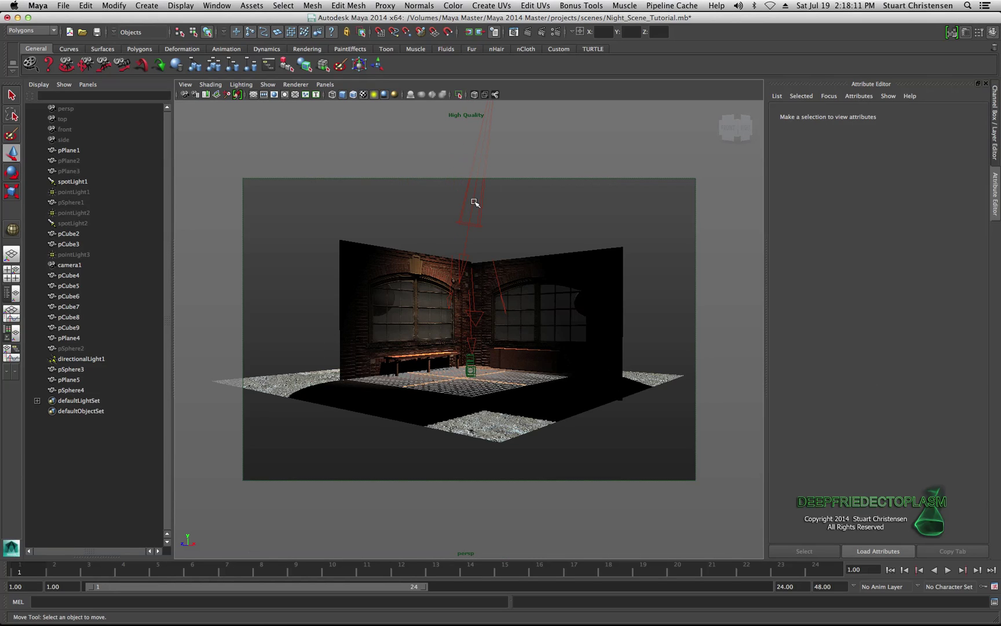
pyautogui.click(474, 202)
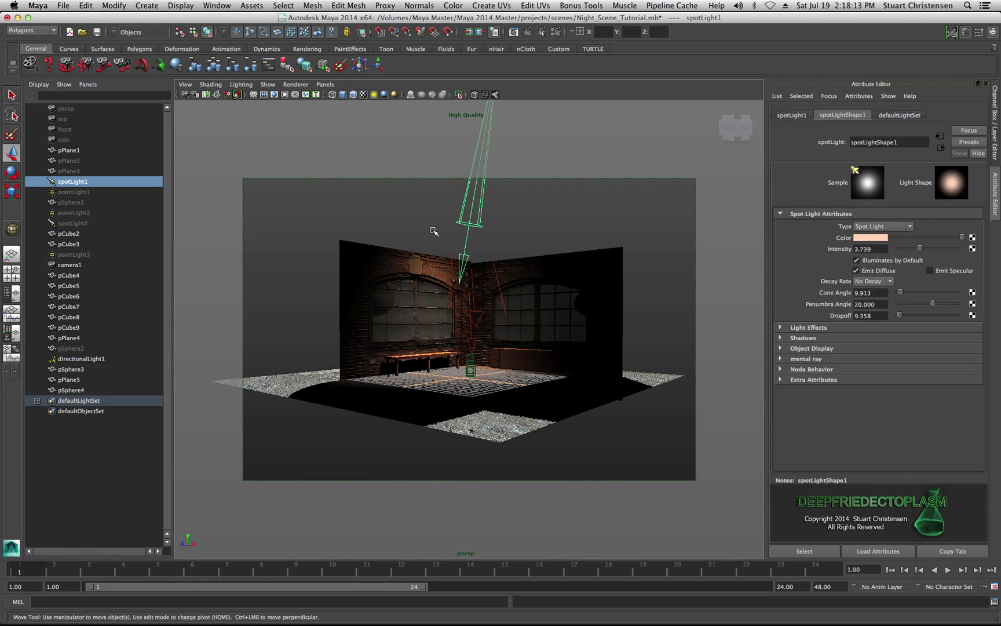
pyautogui.keyDown('alt'); pyautogui.moveTo(431, 219); pyautogui.dragTo(458, 230); pyautogui.keyUp('alt')
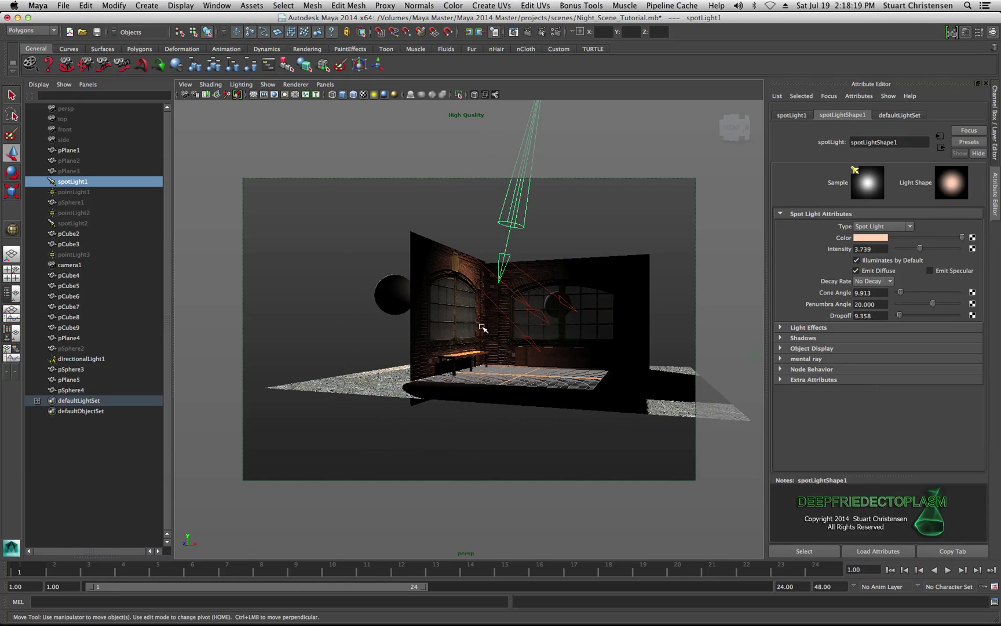
pyautogui.scroll(6, 480, 336)
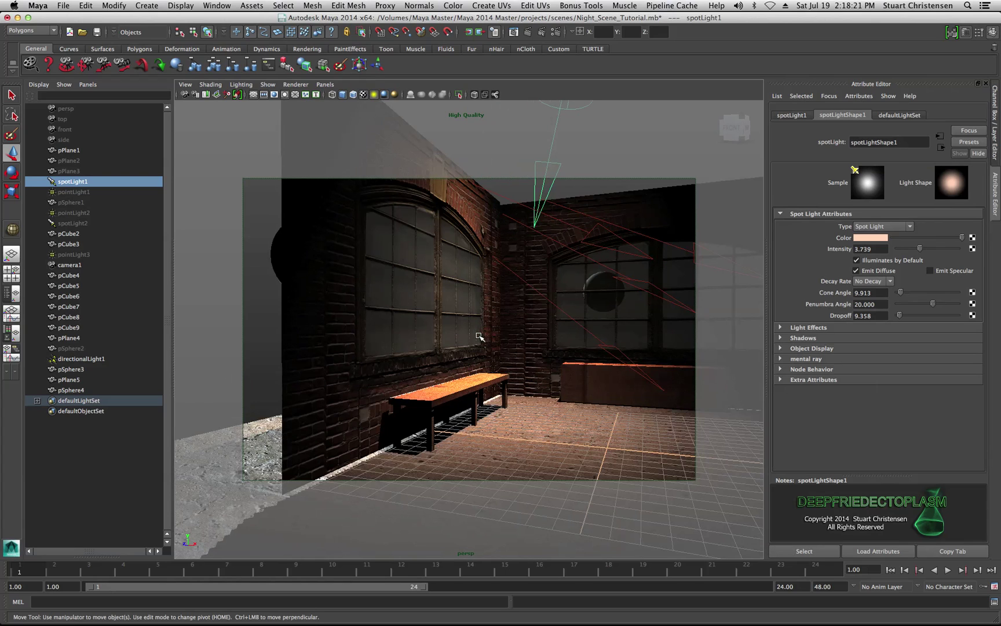
pyautogui.keyDown('alt'); pyautogui.moveTo(508, 360); pyautogui.dragTo(481, 336, button='middle'); pyautogui.keyUp('alt')
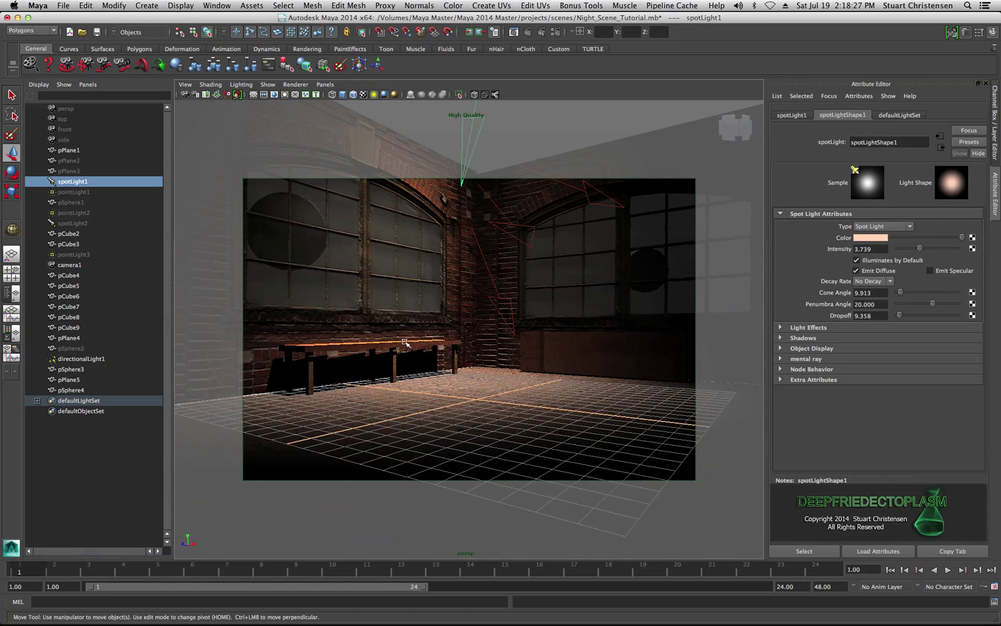
# Step: Show the hidden pointLight1 and frame it to examine its position relative to the room
pyautogui.click(87, 195)
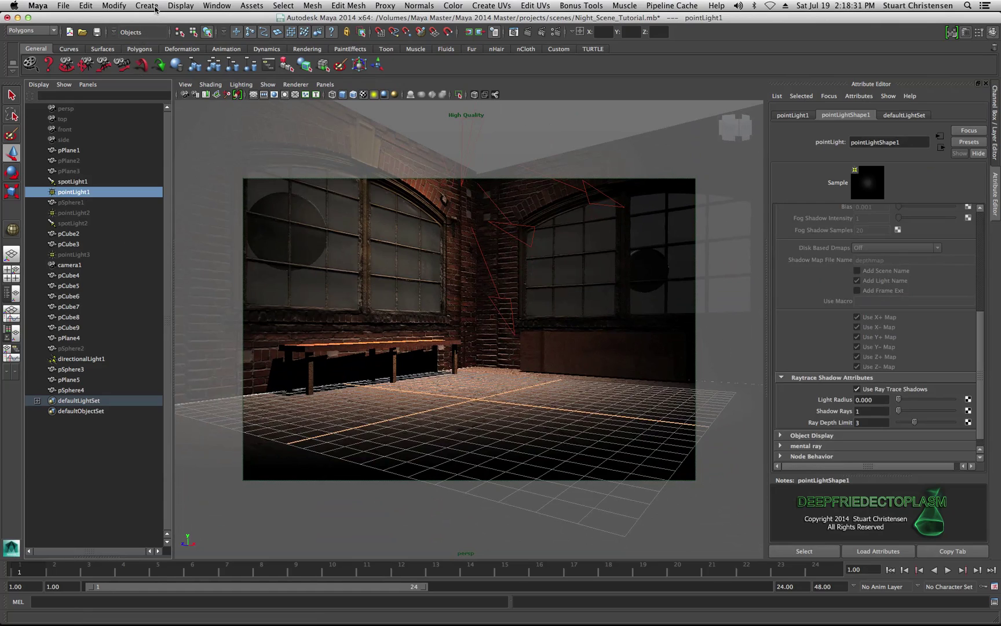
pyautogui.click(178, 5)
pyautogui.moveTo(244, 60)
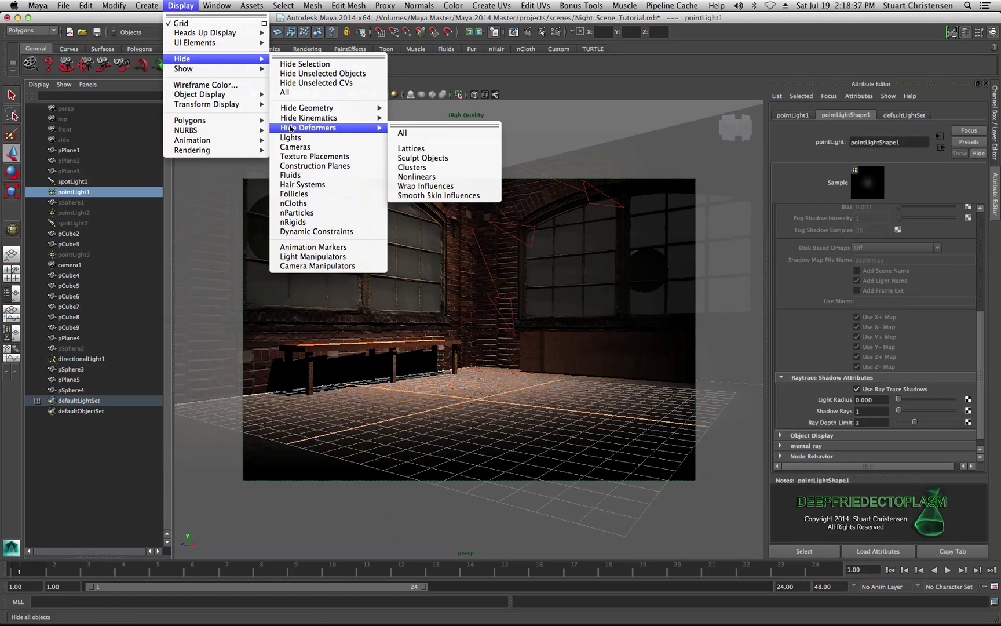
pyautogui.moveTo(204, 70)
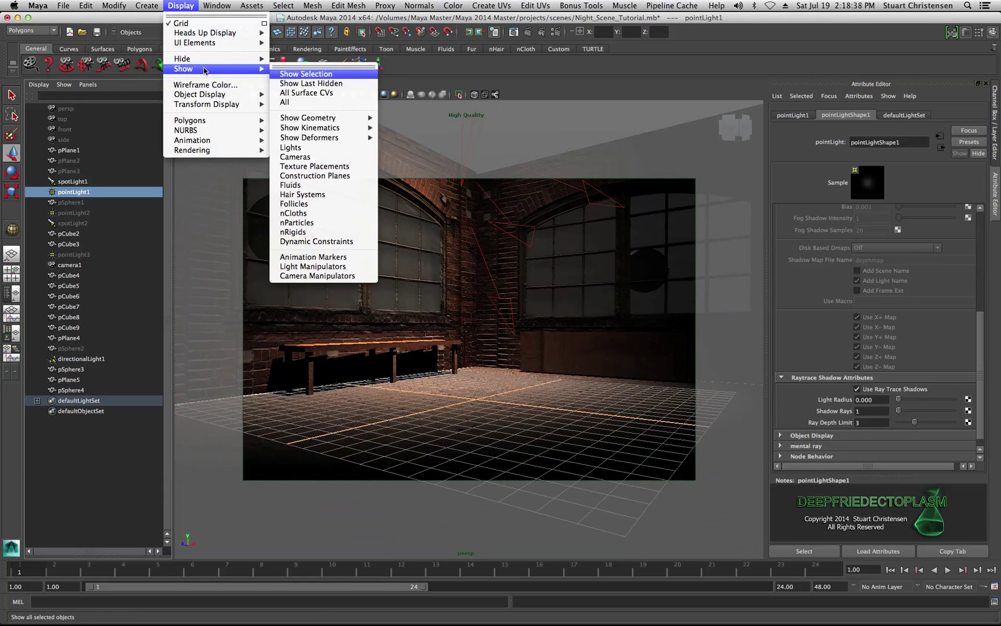
pyautogui.click(297, 74)
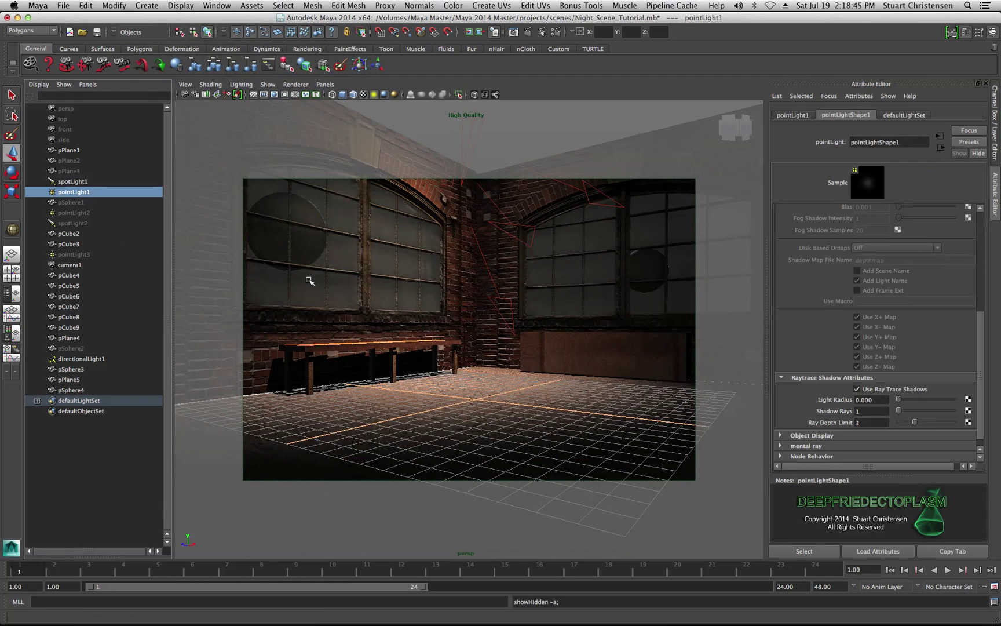
pyautogui.press('w')
pyautogui.press('f')
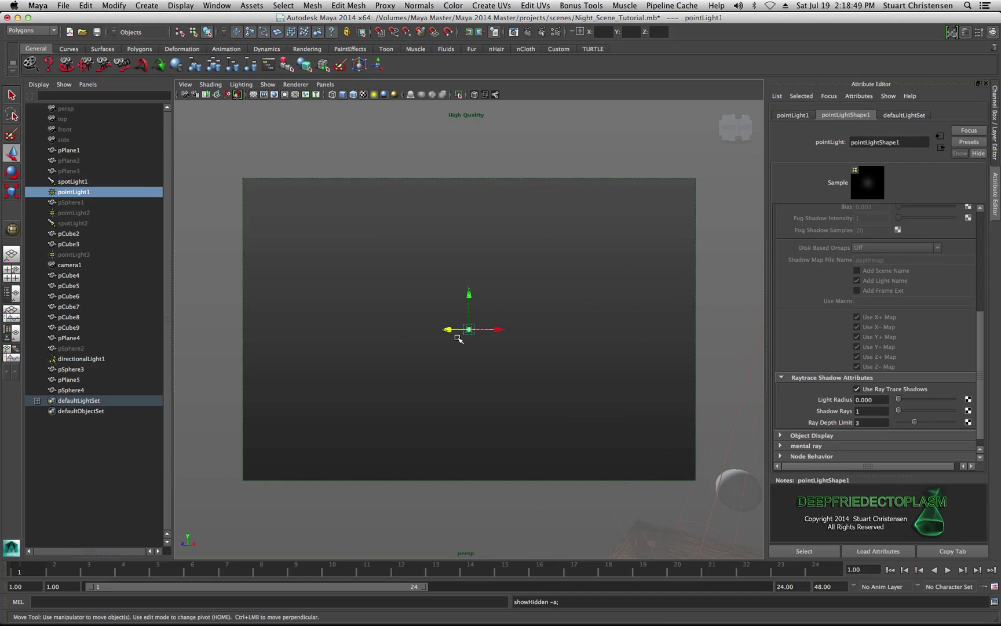
pyautogui.scroll(-10, 460, 337)
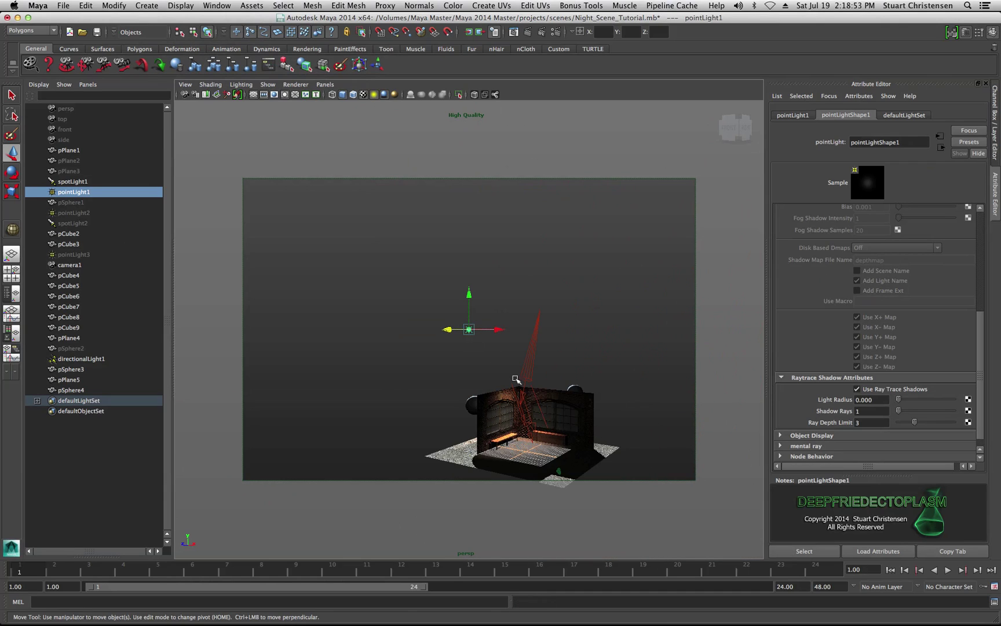
# Step: Hide the selected pointLight1
pyautogui.click(180, 6)
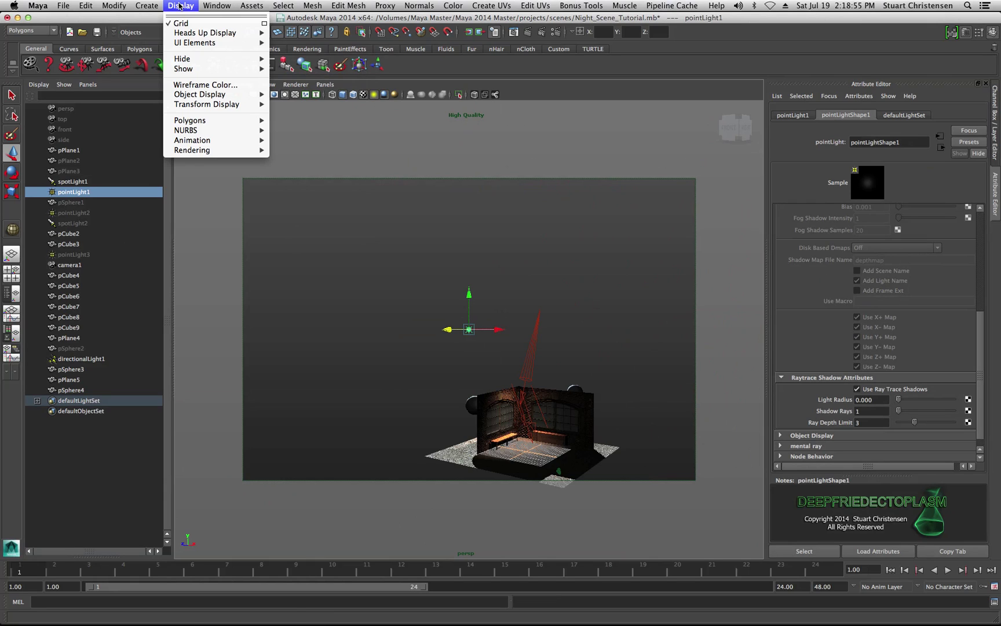
pyautogui.moveTo(255, 59)
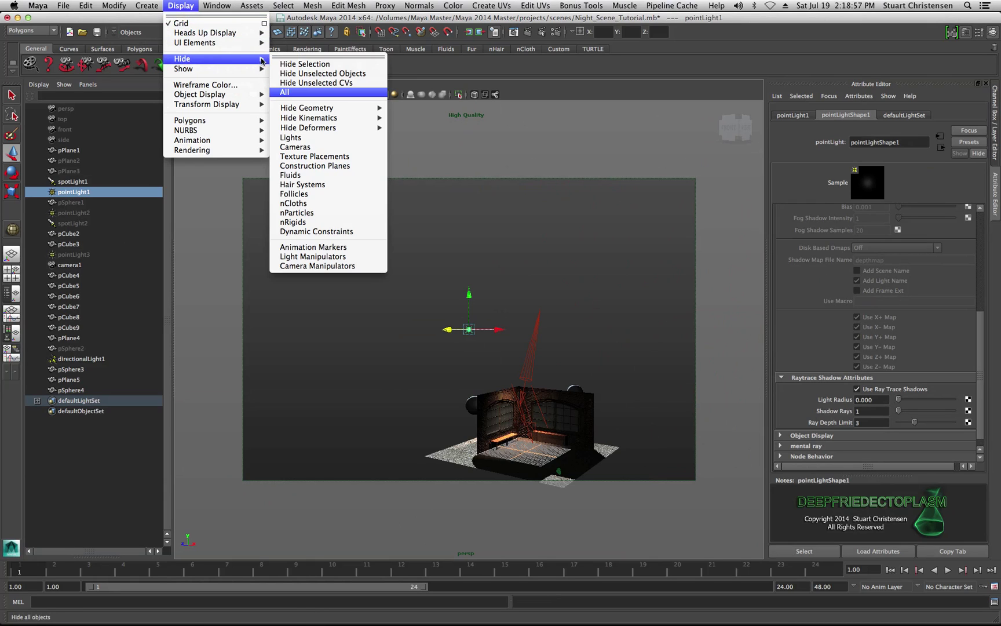
pyautogui.click(304, 64)
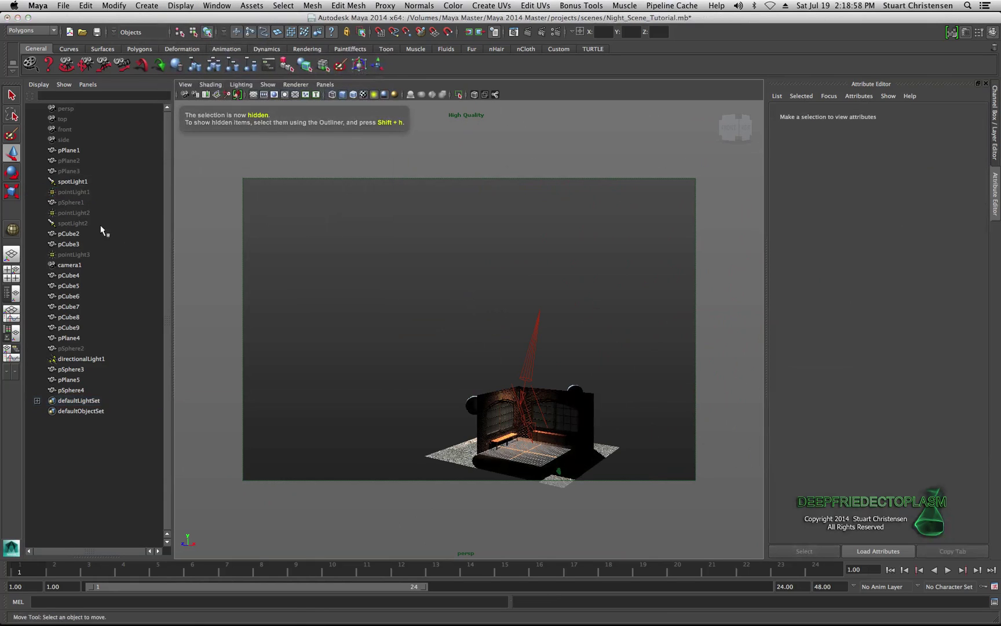
# Step: Frame the hidden pointLight3 under the bench and show it in the scene
pyautogui.click(72, 254)
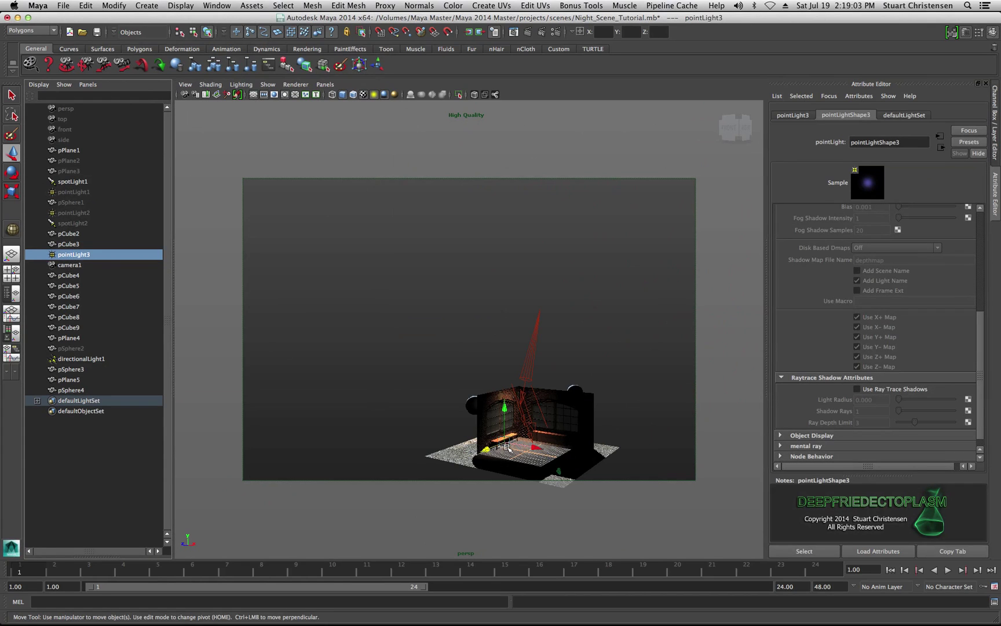
pyautogui.press('f')
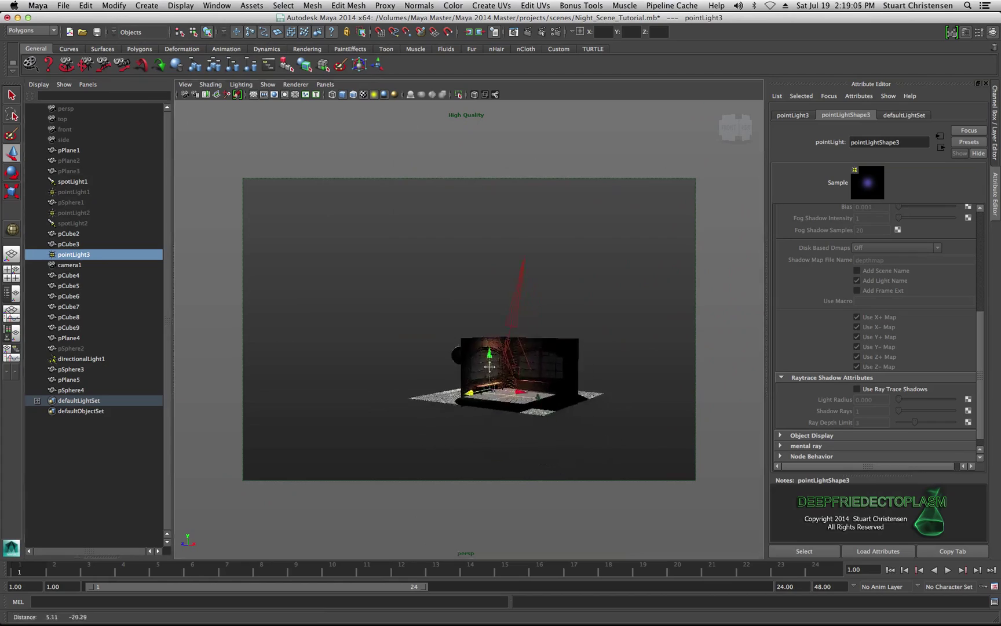
pyautogui.scroll(10, 469, 328)
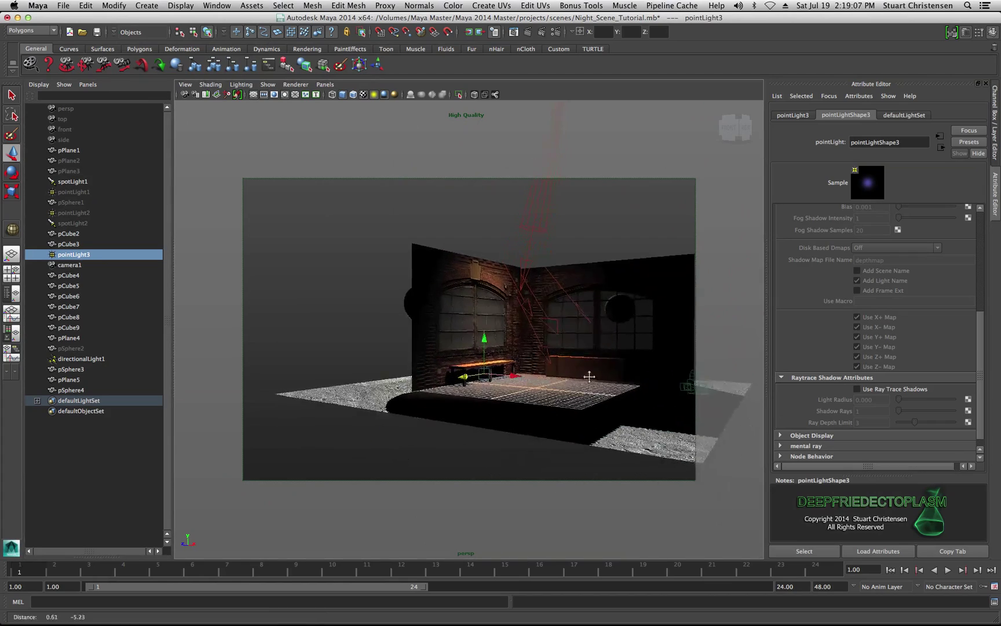
pyautogui.scroll(5, 545, 368)
pyautogui.scroll(5, 545, 368)
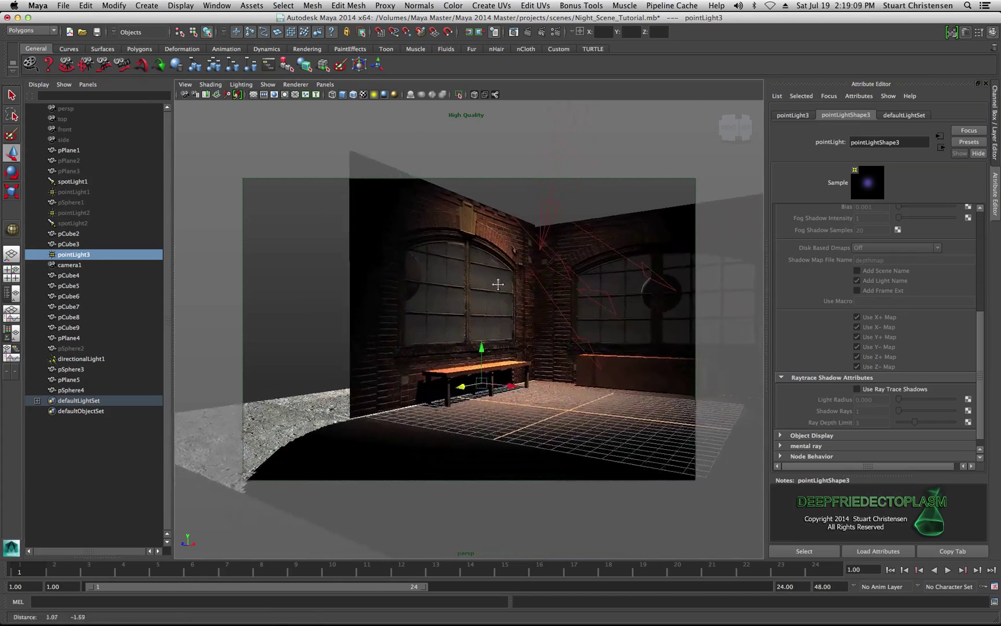
pyautogui.scroll(1, 508, 327)
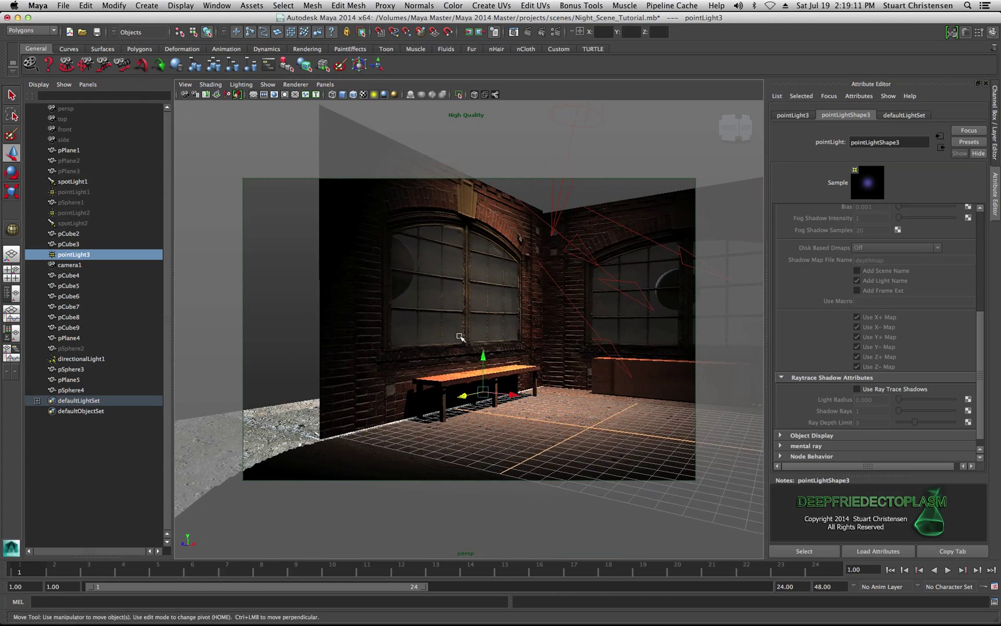
pyautogui.click(181, 6)
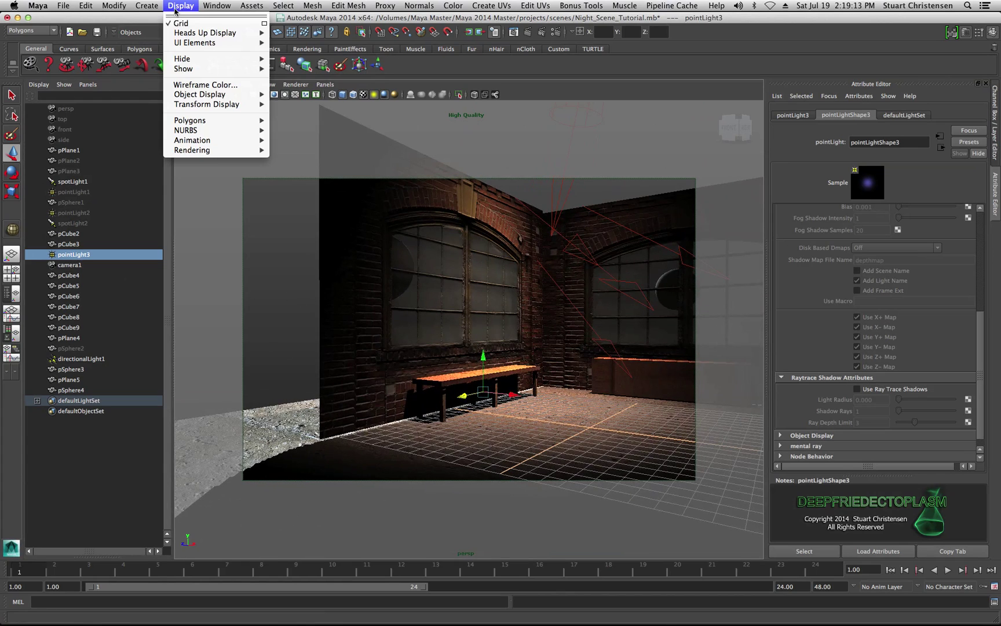
pyautogui.moveTo(227, 64)
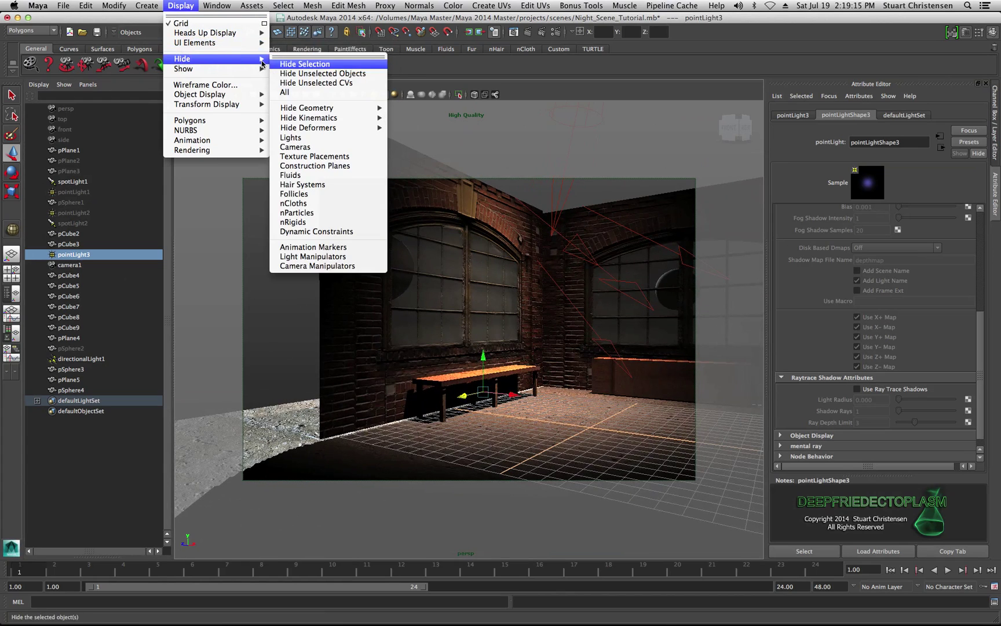
pyautogui.click(288, 74)
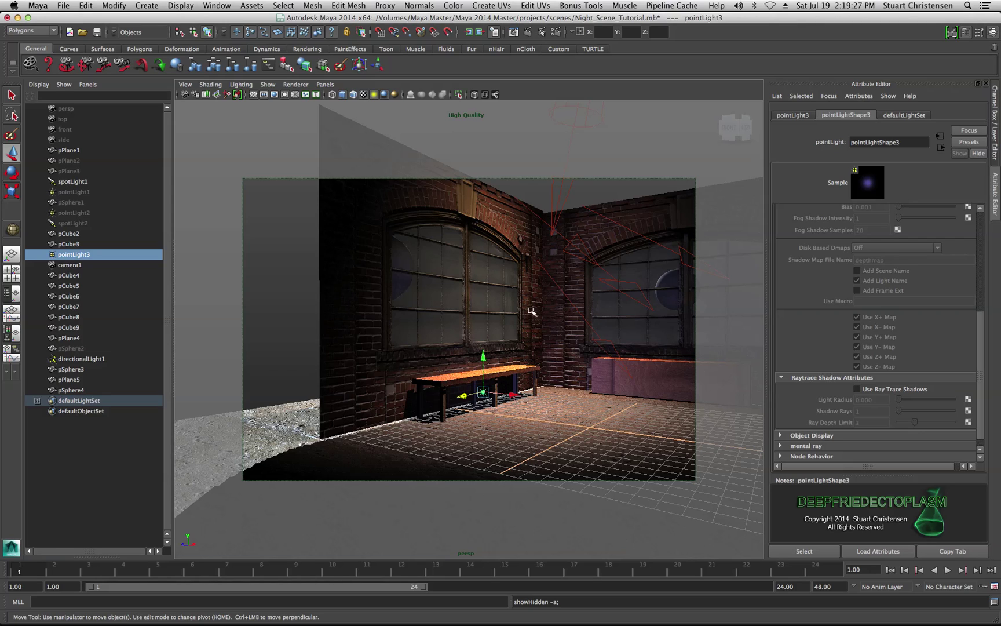
# Step: Open the light-centric light linking editor and place it over the viewport beside the room's windows
pyautogui.click(217, 5)
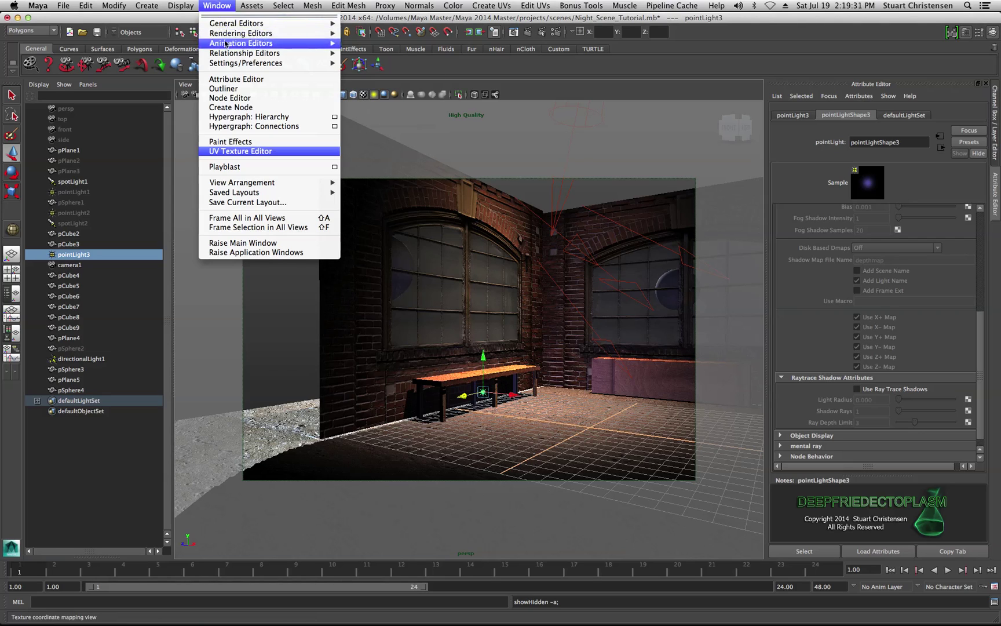
pyautogui.moveTo(250, 56)
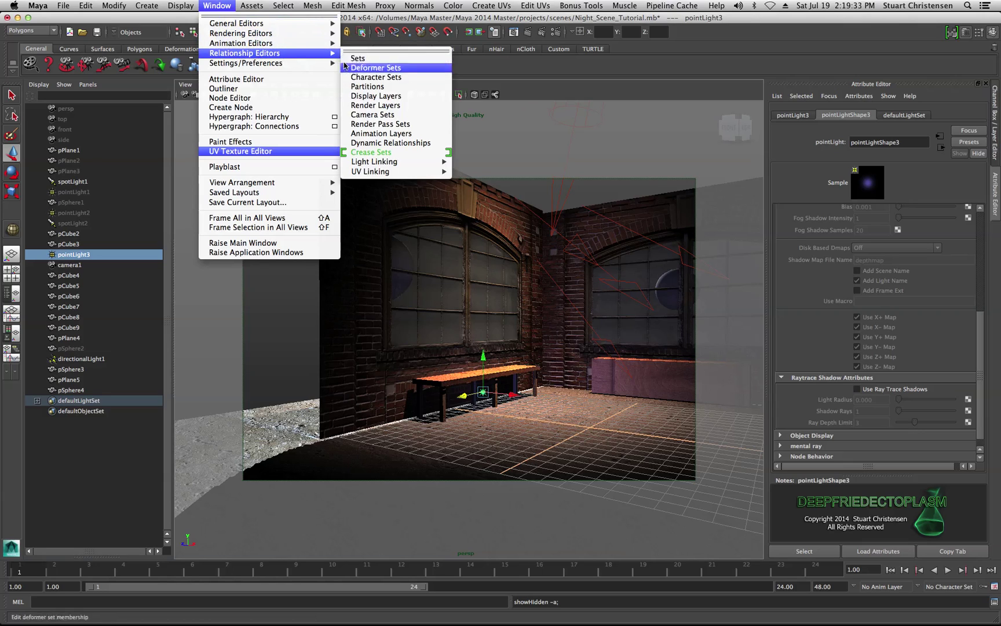
pyautogui.moveTo(376, 164)
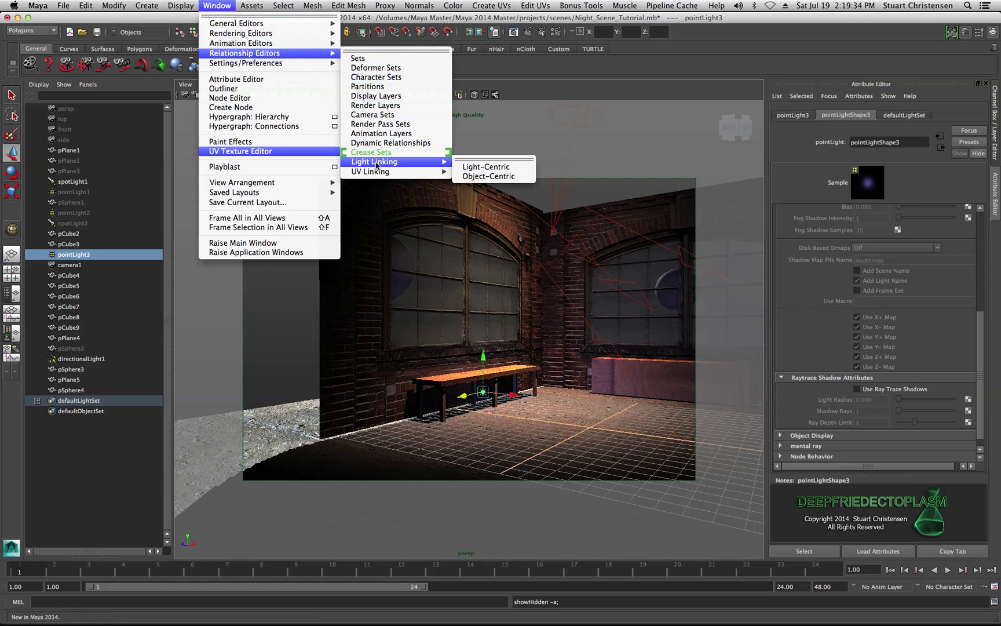
pyautogui.click(468, 168)
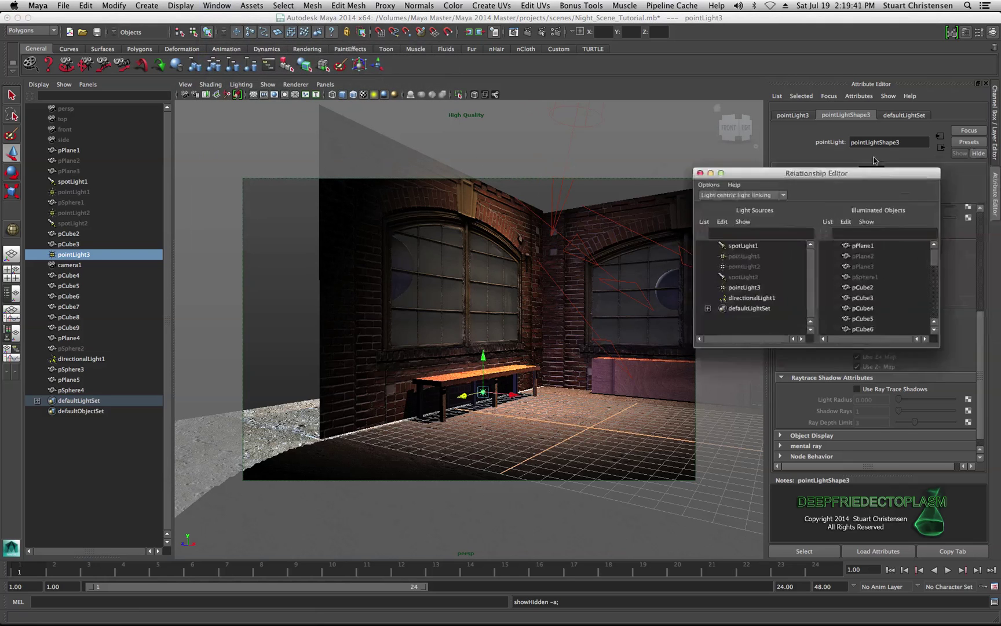
pyautogui.moveTo(744, 158); pyautogui.dragTo(310, 161)
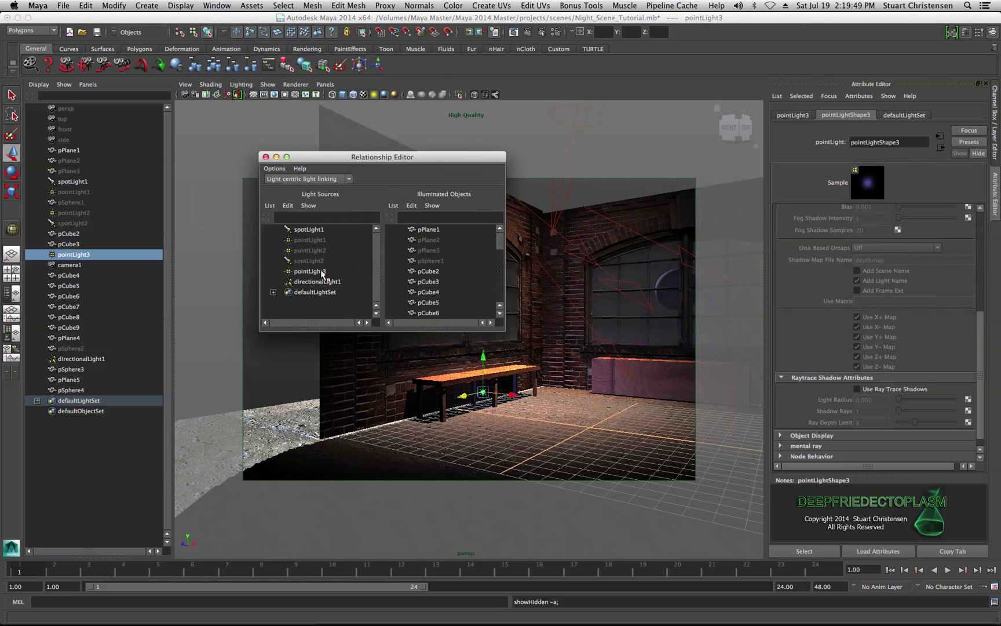
# Step: Break the light link between pointLight3 and the crate pCube3 by the far wall
pyautogui.click(322, 272)
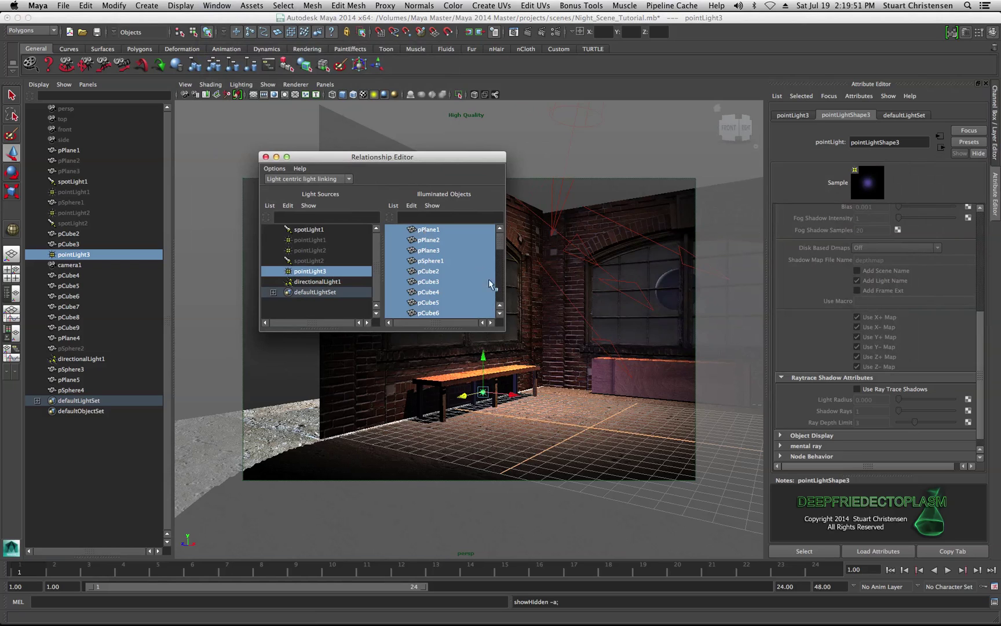
pyautogui.click(560, 324)
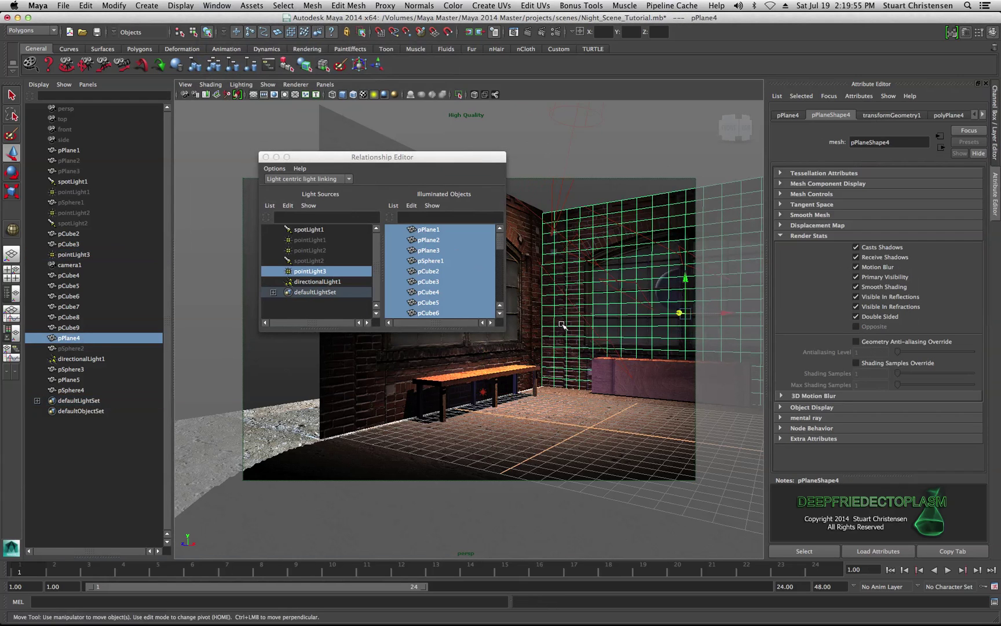
pyautogui.click(659, 376)
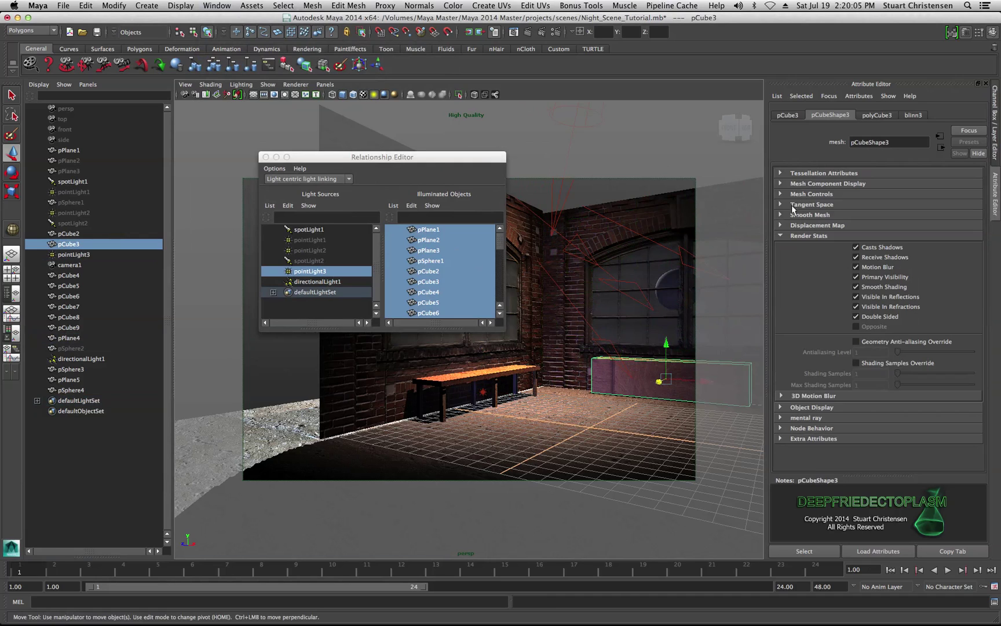
pyautogui.click(432, 282)
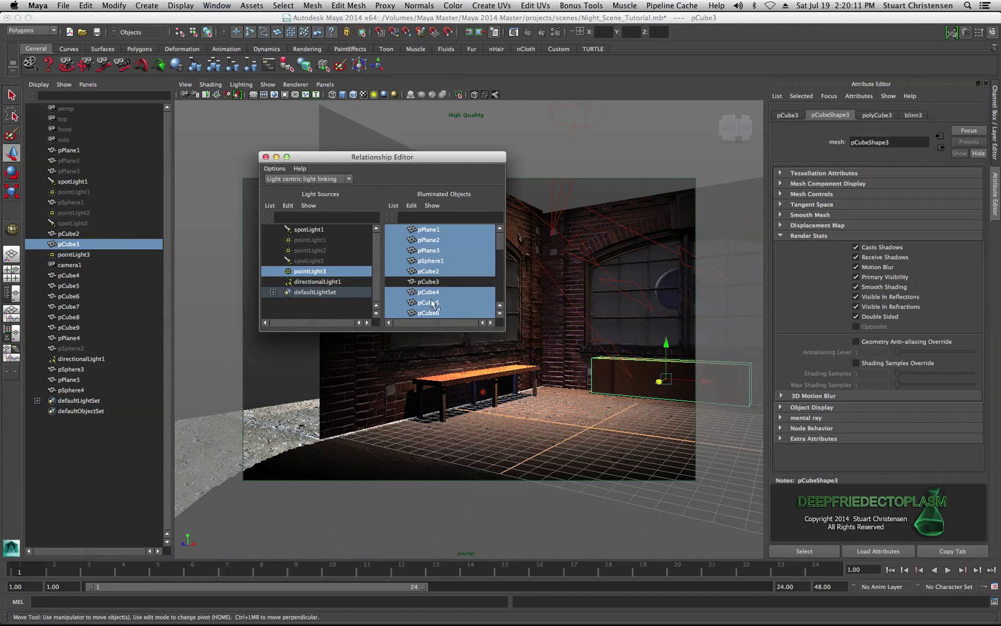
# Step: Unlink pSphere4 from pointLight3, clear the wall selection and close the Relationship Editor
pyautogui.click(561, 334)
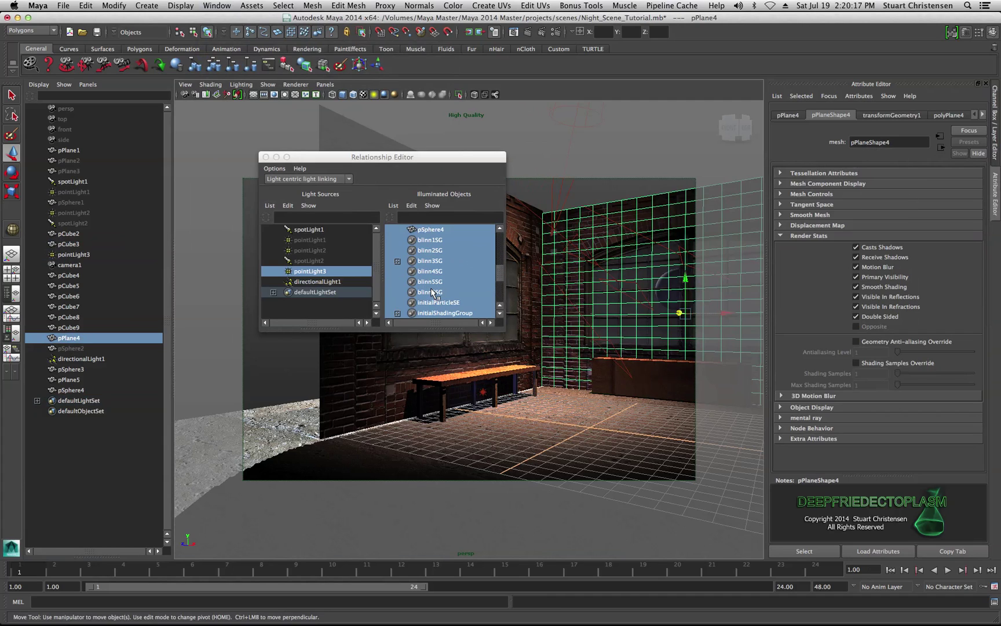
pyautogui.scroll(5, 432, 292)
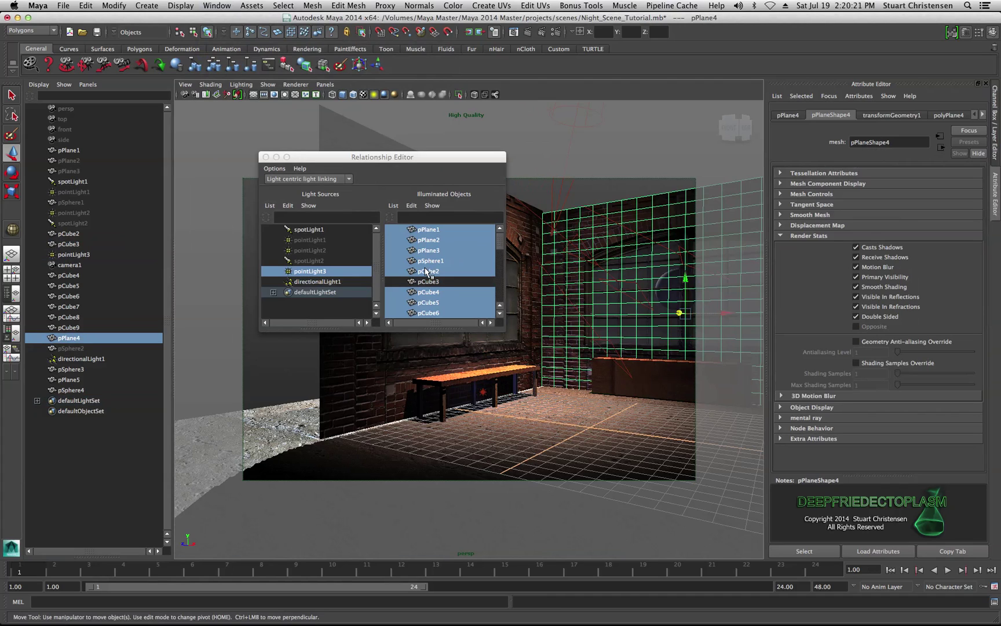
pyautogui.scroll(-3, 427, 281)
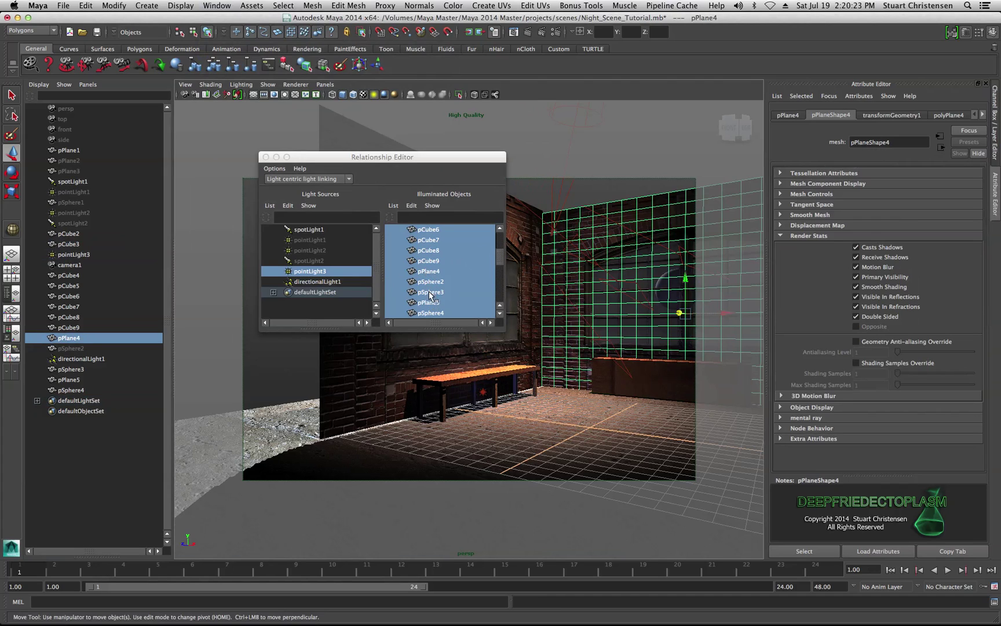
pyautogui.click(431, 313)
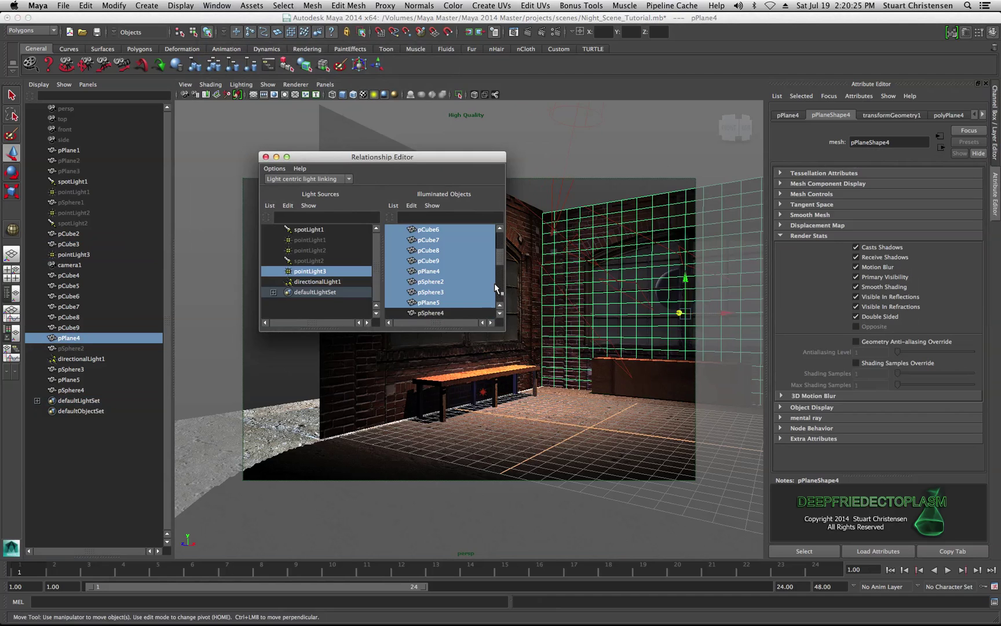
pyautogui.click(218, 167)
pyautogui.click(266, 157)
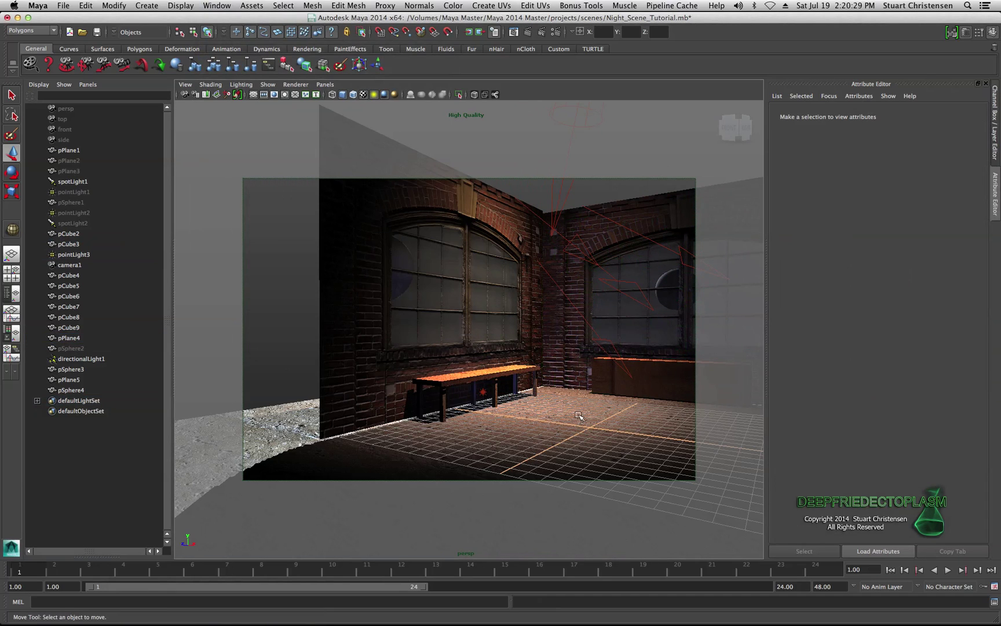
# Step: Keep the current image in the Render View, render a closer view of the bench corner with mental ray, and move the window aside
pyautogui.keyDown('alt'); pyautogui.moveTo(579, 407); pyautogui.dragTo(233, 286); pyautogui.keyUp('alt')
pyautogui.keyDown('alt'); pyautogui.moveTo(633, 371); pyautogui.dragTo(421, 273); pyautogui.keyUp('alt')
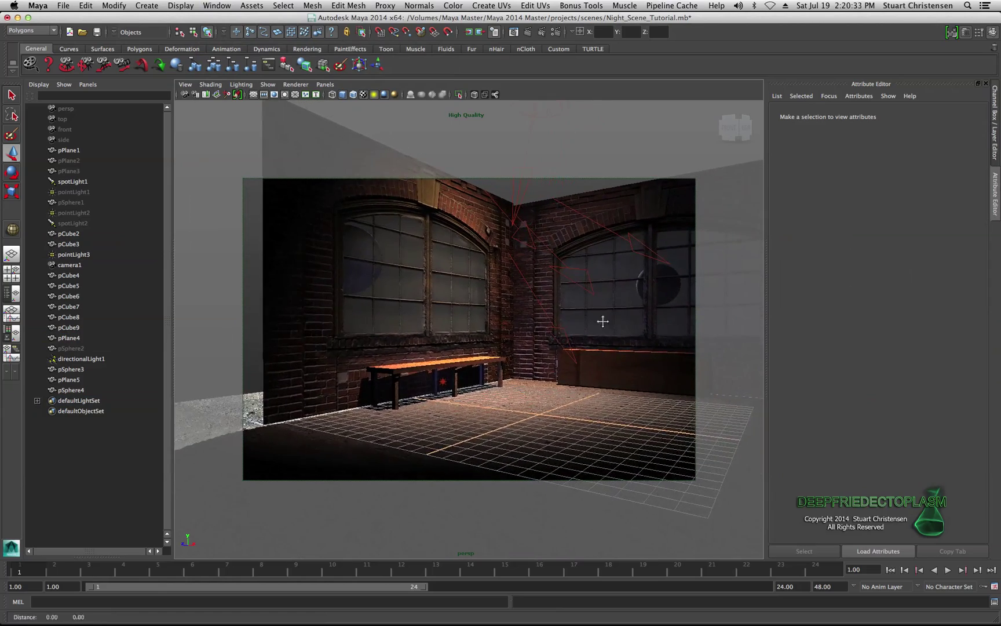
pyautogui.keyDown('alt'); pyautogui.moveTo(603, 321); pyautogui.dragTo(320, 276); pyautogui.keyUp('alt')
pyautogui.keyDown('alt'); pyautogui.moveTo(493, 290); pyautogui.dragTo(569, 413); pyautogui.keyUp('alt')
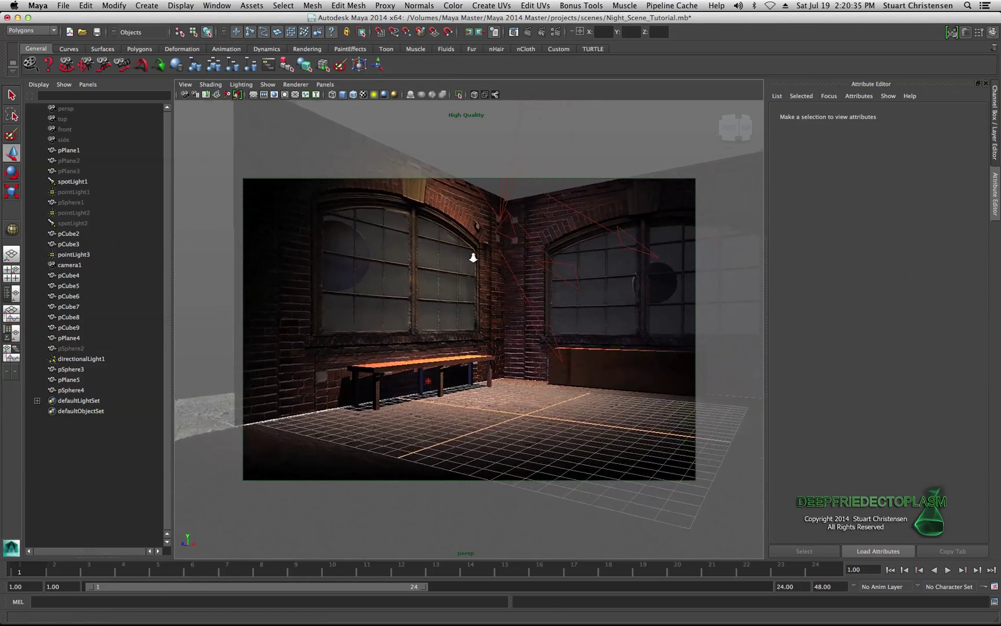
pyautogui.keyDown('alt'); pyautogui.moveTo(477, 262); pyautogui.dragTo(516, 295, button='right'); pyautogui.keyUp('alt')
pyautogui.keyDown('alt'); pyautogui.moveTo(519, 297); pyautogui.dragTo(487, 282); pyautogui.keyUp('alt')
pyautogui.click(514, 31)
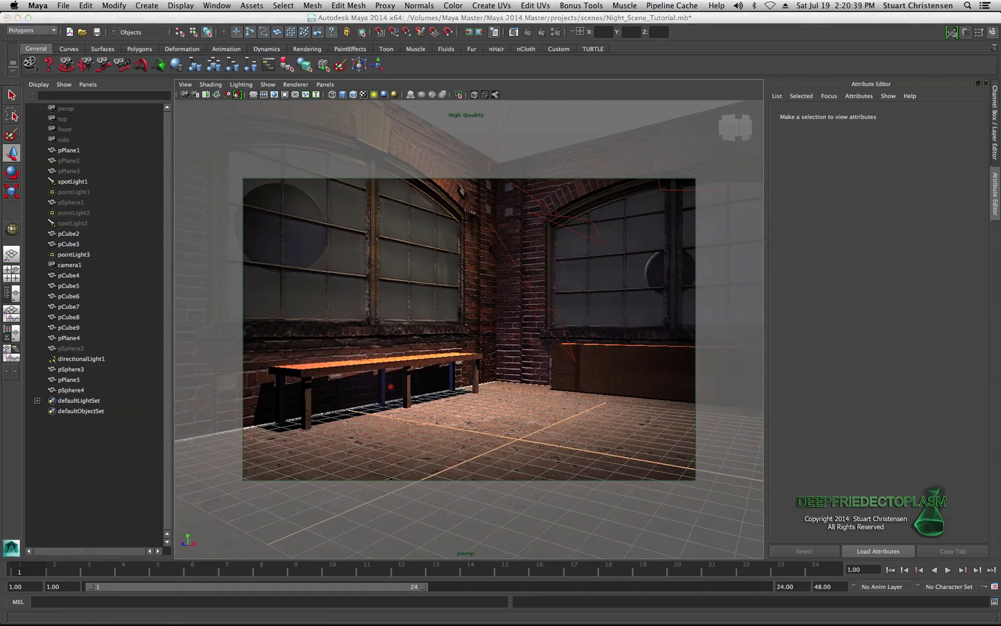
pyautogui.moveTo(317, 56); pyautogui.dragTo(280, 74)
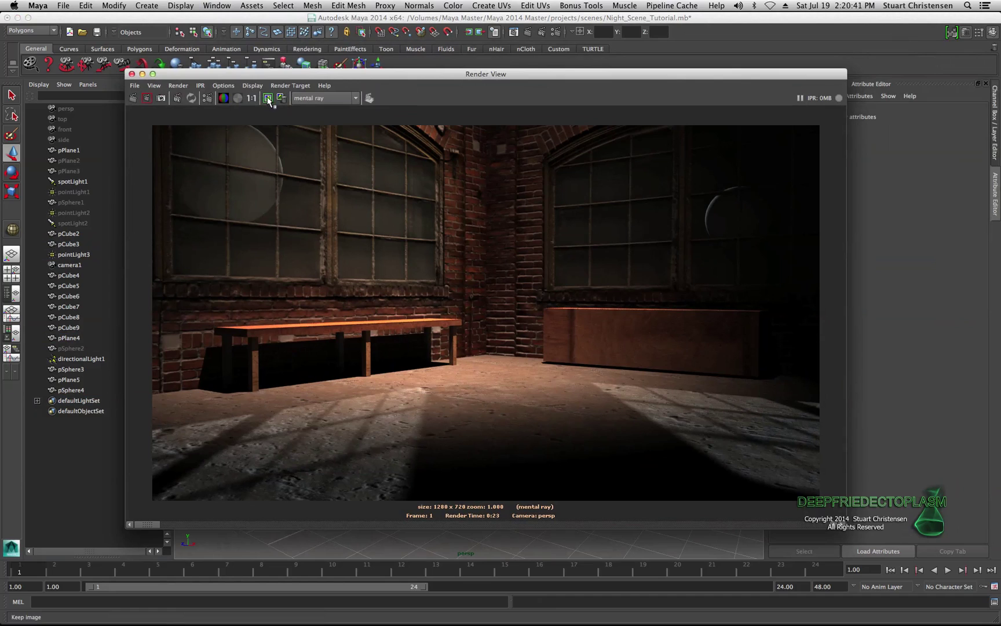
pyautogui.click(268, 100)
pyautogui.click(133, 99)
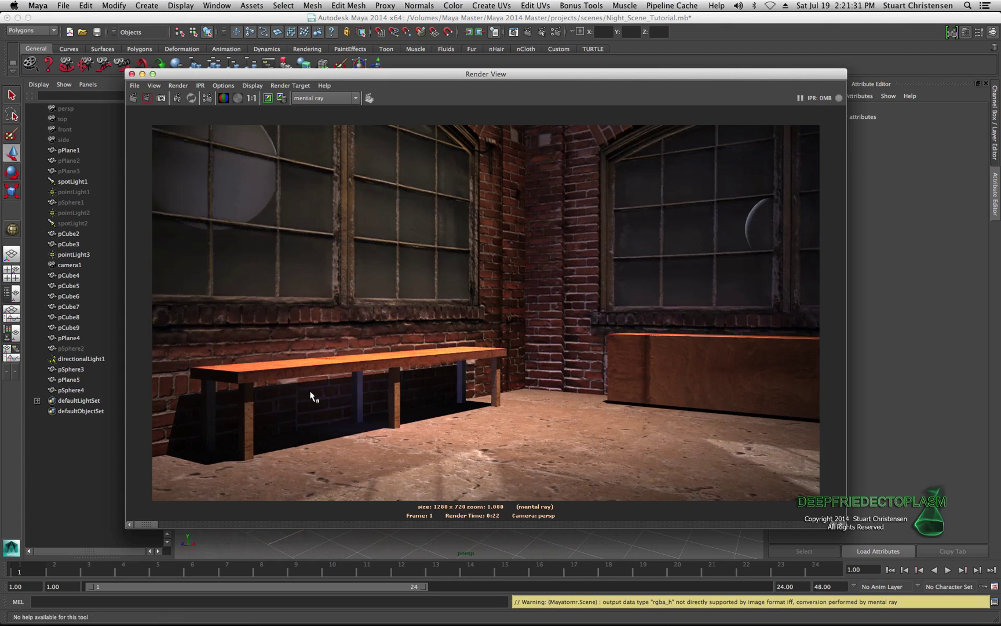
pyautogui.doubleClick(272, 71)
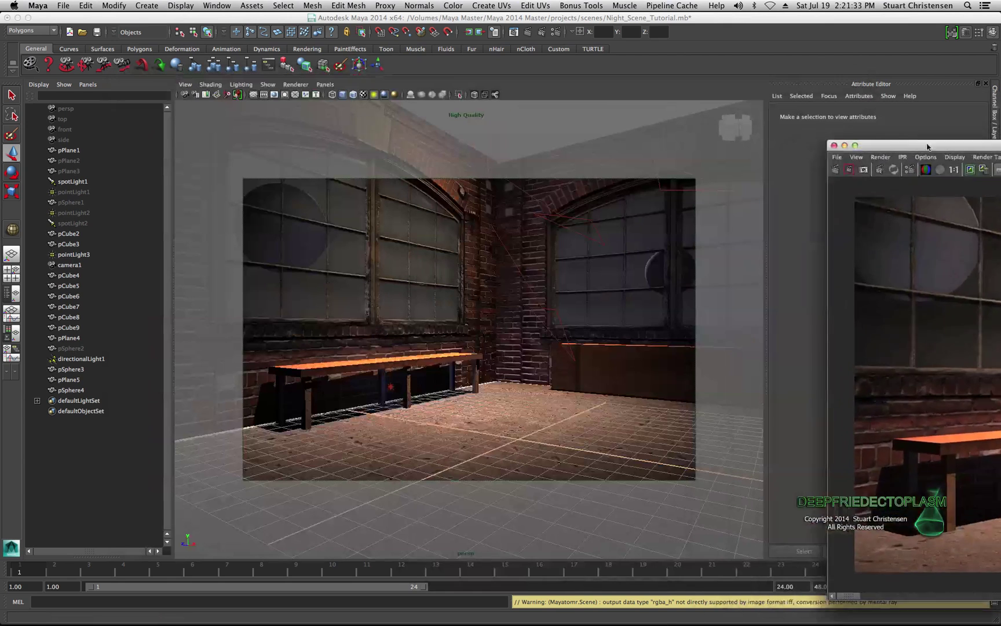
# Step: Set spotLight1's raytrace shadows to a light radius of 0.5 and 4 shadow rays
pyautogui.scroll(-5, 542, 278)
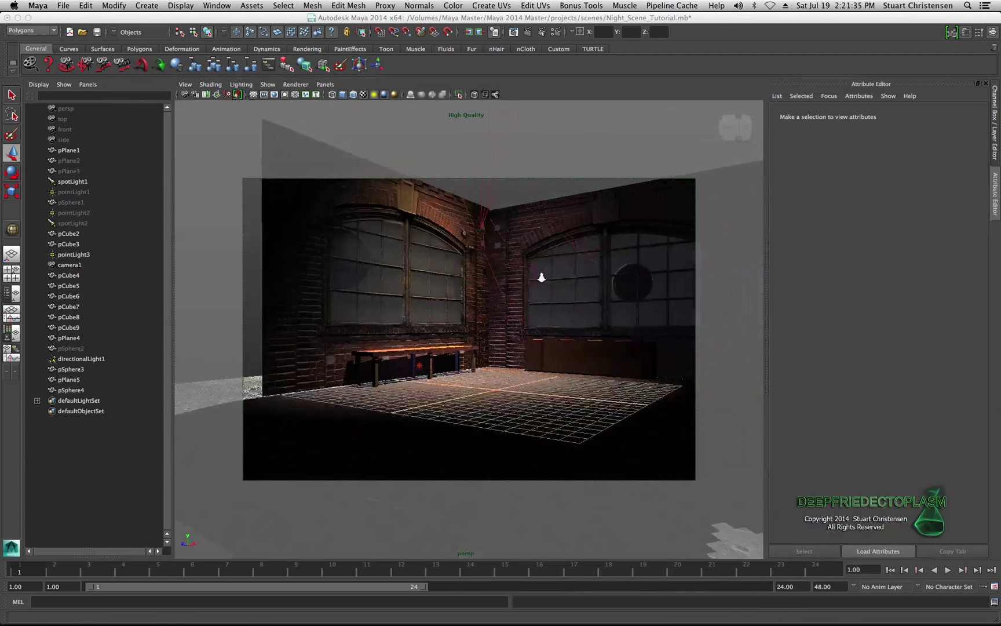
pyautogui.click(490, 190)
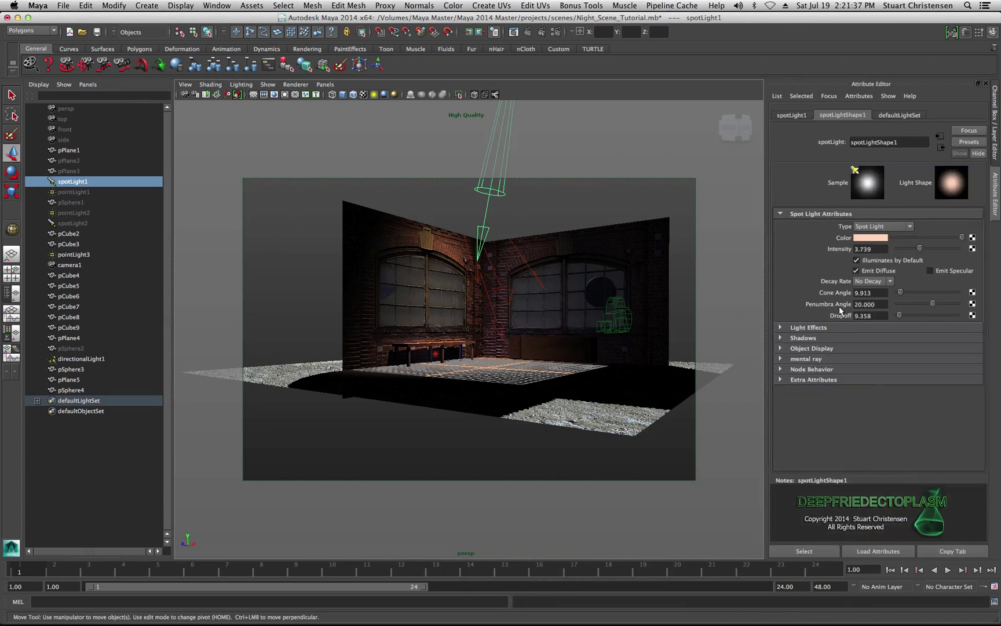
pyautogui.click(781, 338)
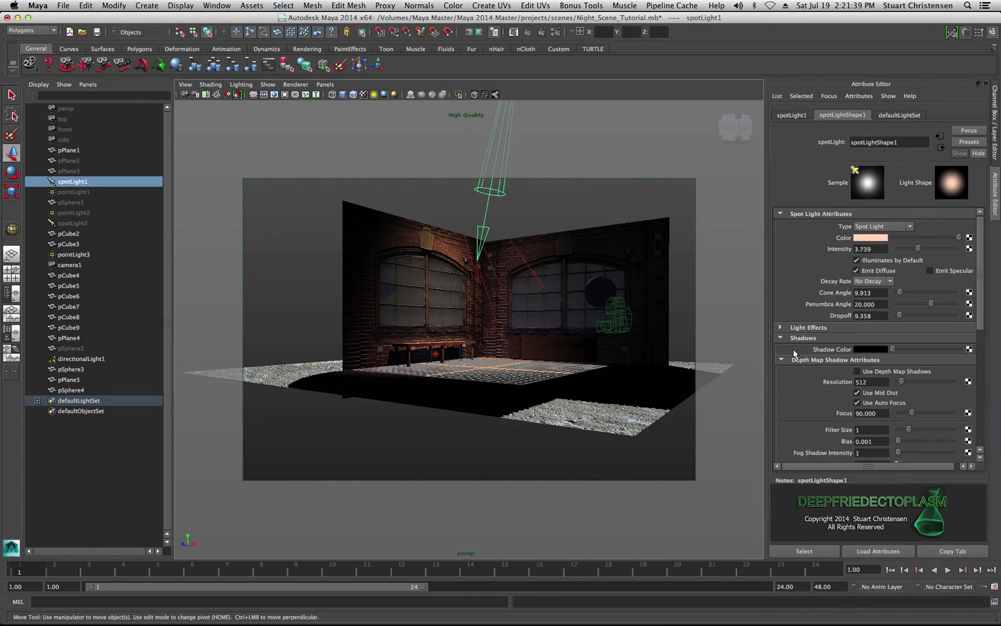
pyautogui.scroll(-5, 798, 422)
pyautogui.scroll(-4, 799, 424)
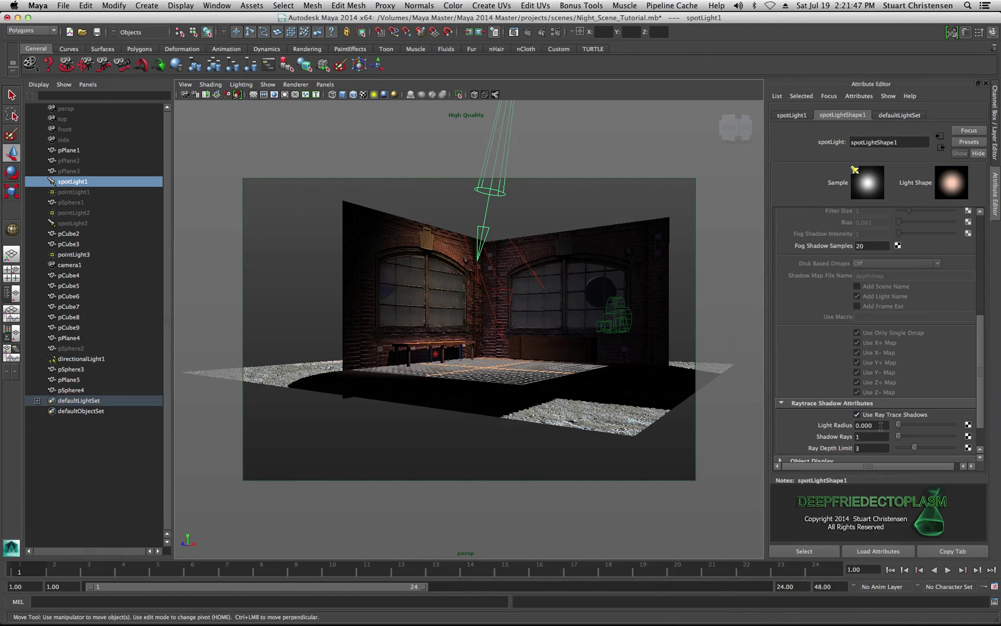
pyautogui.click(881, 426)
pyautogui.moveTo(880, 426); pyautogui.dragTo(845, 424)
pyautogui.write('.5')
pyautogui.click(864, 436)
pyautogui.write('4')
pyautogui.click(870, 447)
pyautogui.press('Return')
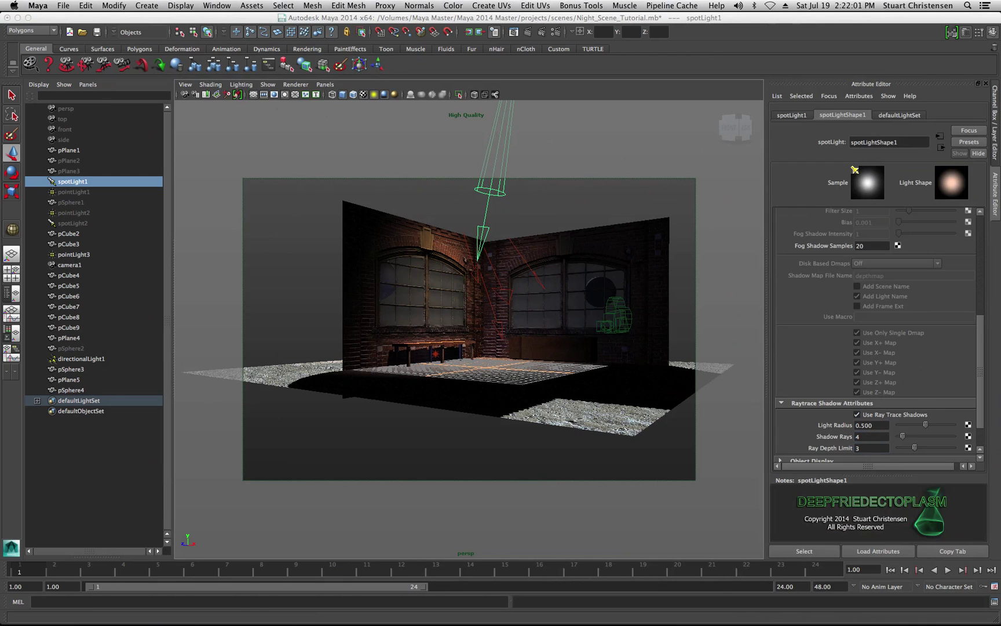
pyautogui.scroll(8, 495, 256)
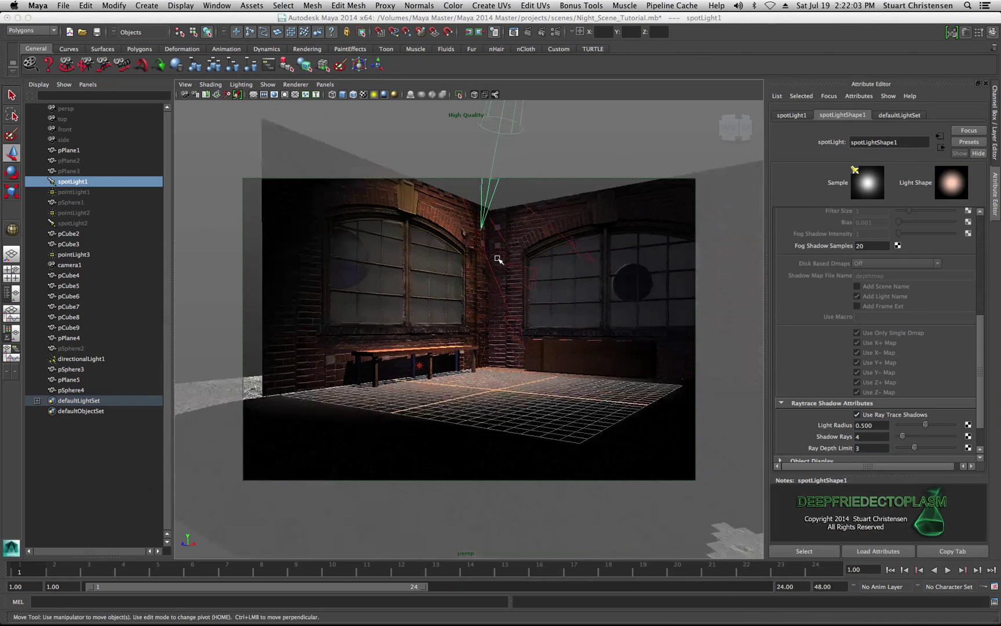
pyautogui.scroll(4, 534, 316)
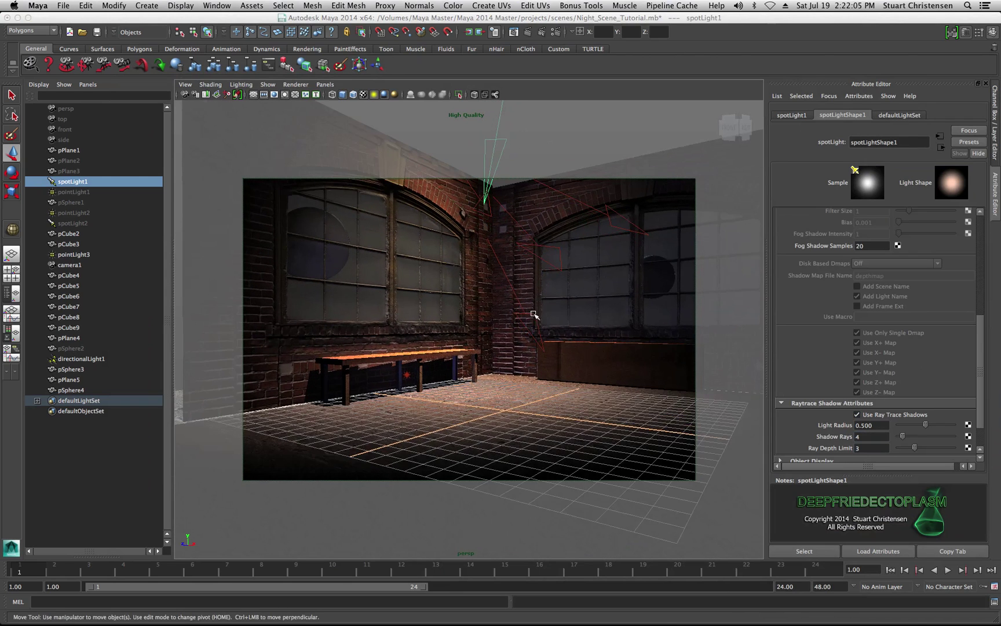
# Step: Keep the current image in the Render View, render the bench corner with mental ray, and move the render window aside
pyautogui.scroll(2, 534, 316)
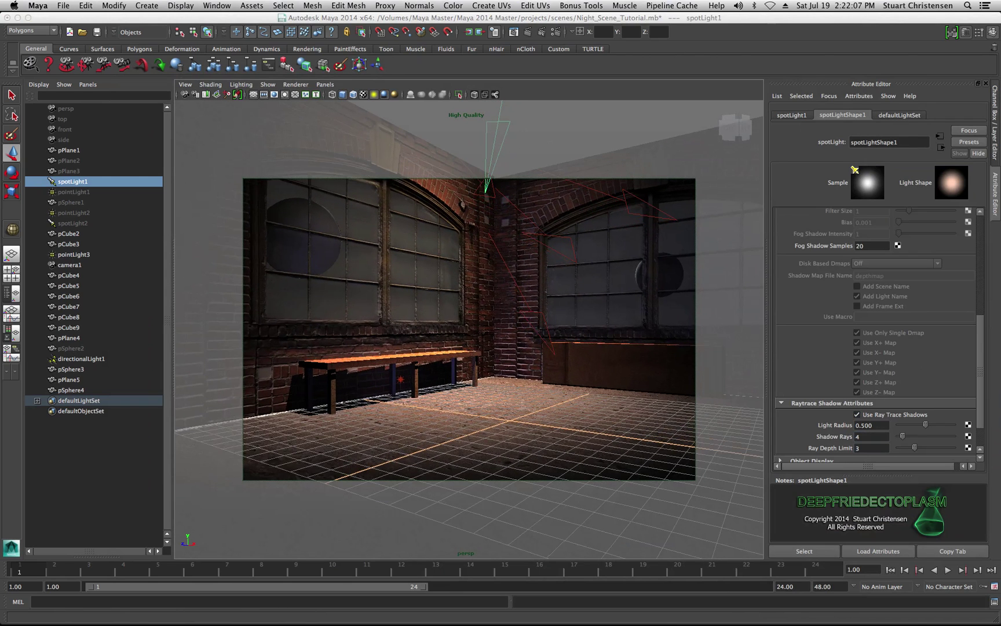
pyautogui.click(514, 32)
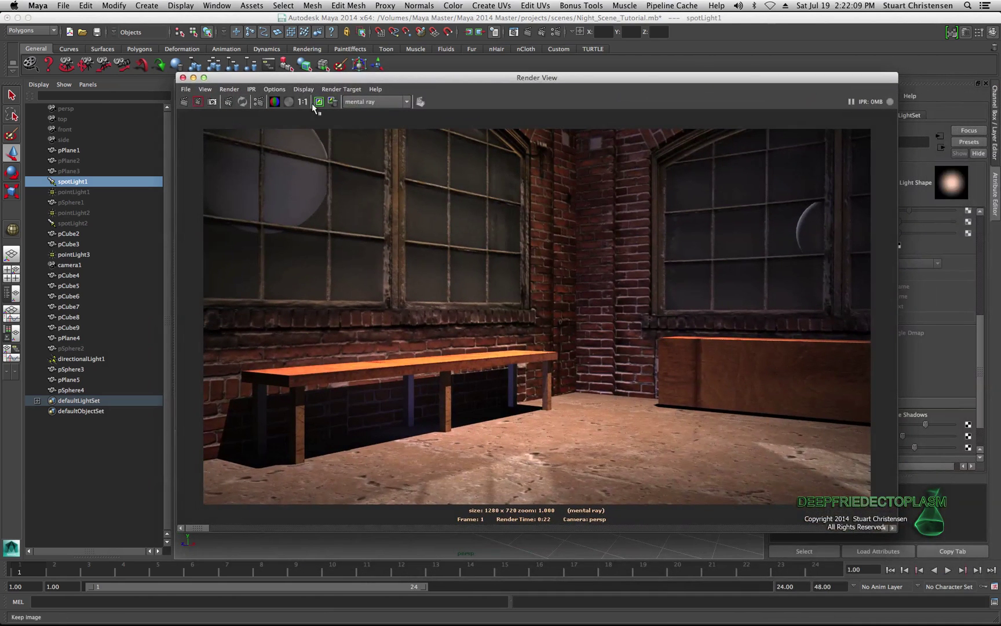
pyautogui.click(319, 103)
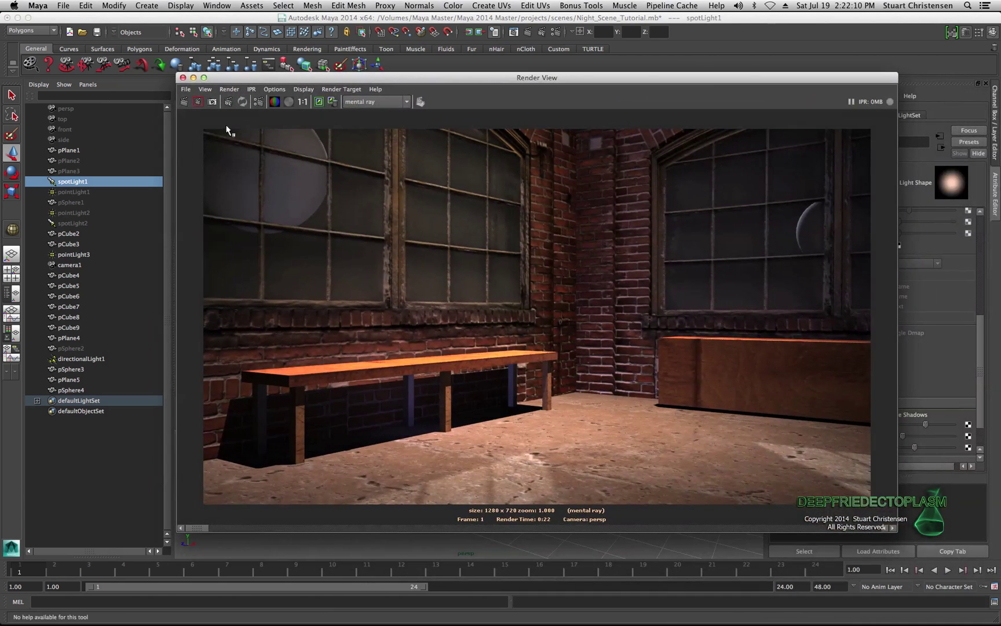
pyautogui.click(184, 102)
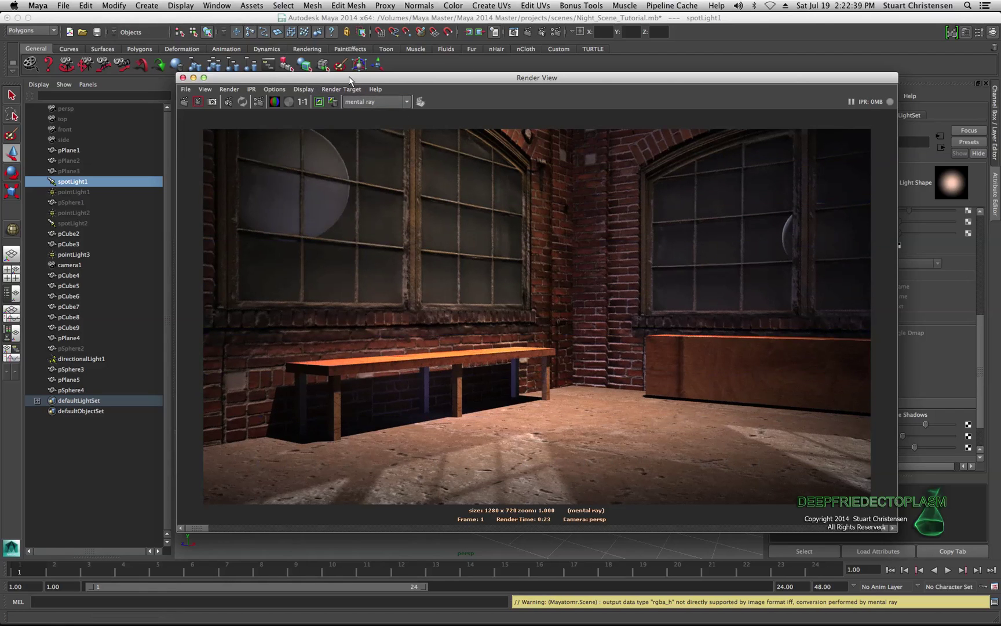
pyautogui.moveTo(353, 77); pyautogui.dragTo(918, 114)
pyautogui.click(897, 406)
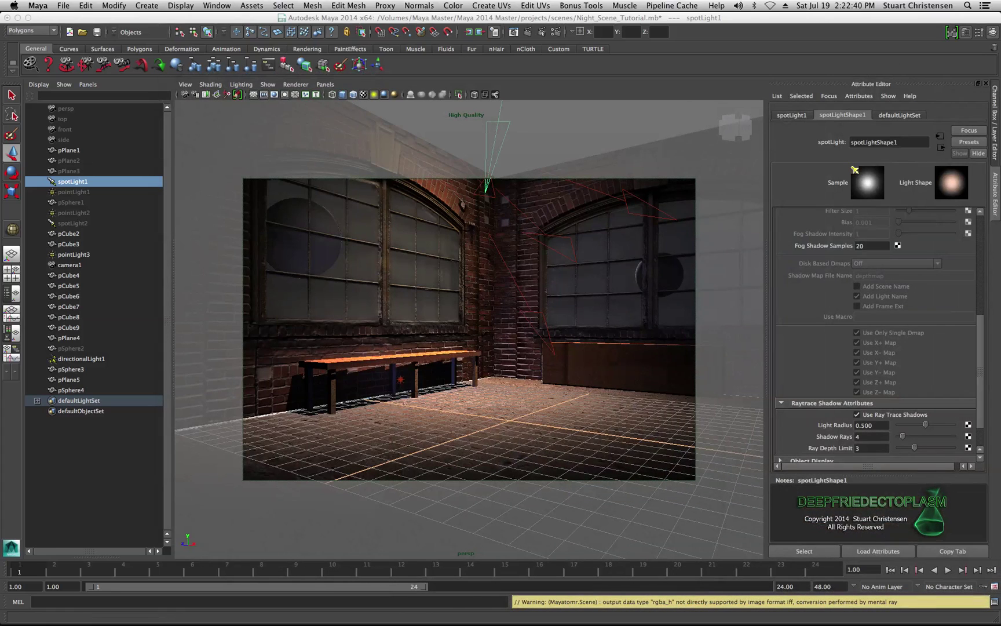
# Step: Set spotLight1's raytrace shadow light radius to 5, re-render the bench corner with mental ray, and move the render window aside
pyautogui.click(881, 426)
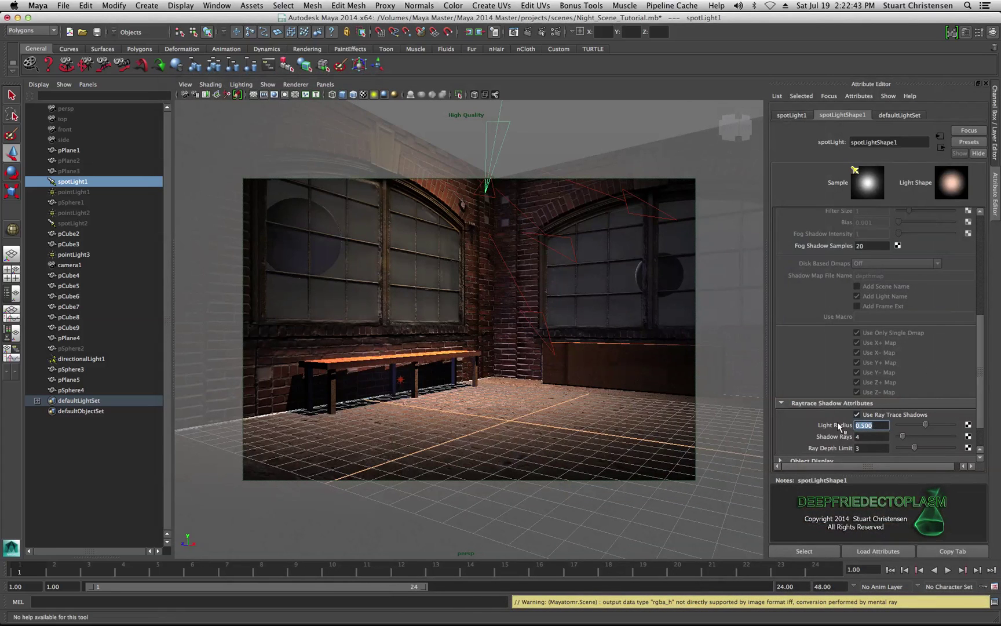
pyautogui.write('5')
pyautogui.click(514, 31)
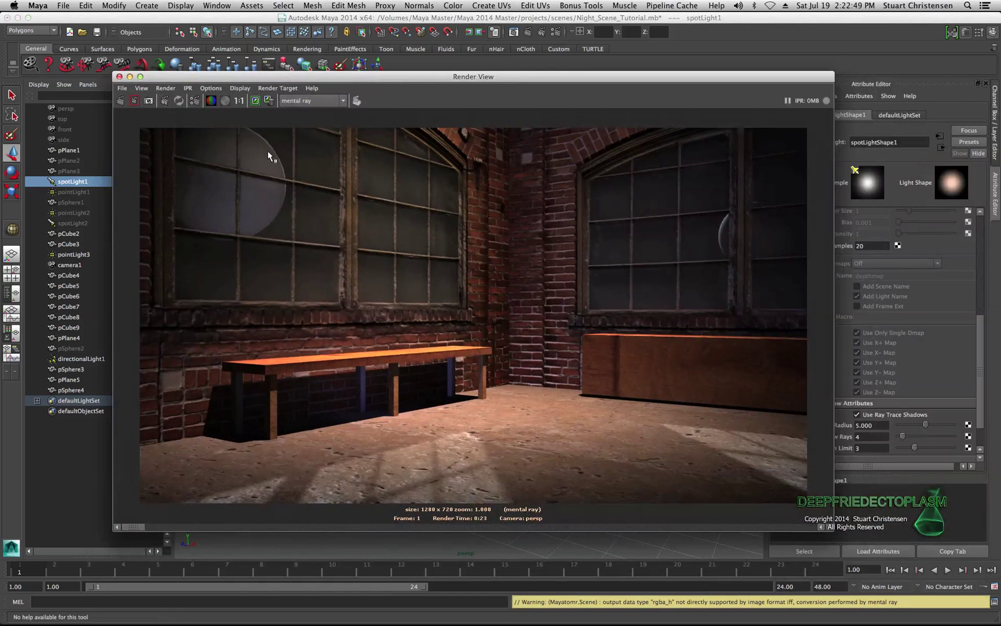
pyautogui.click(120, 101)
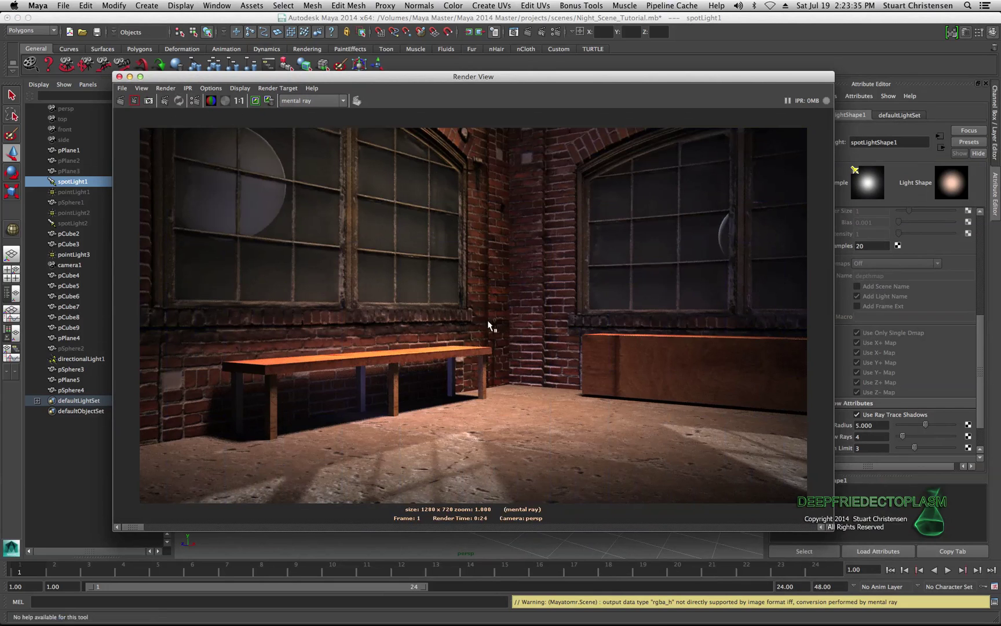
pyautogui.moveTo(424, 78); pyautogui.dragTo(1000, 145)
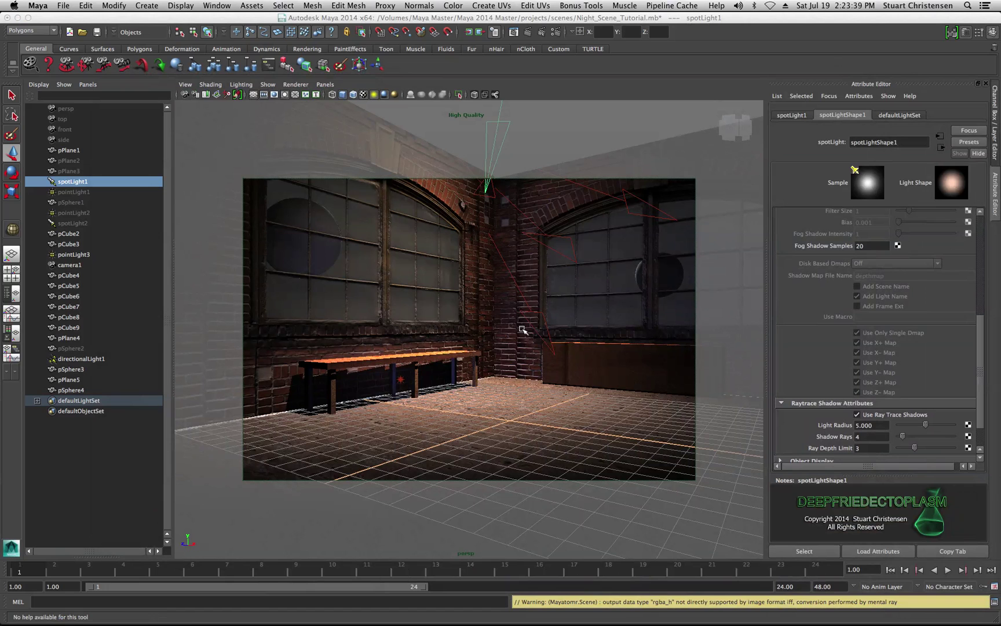
# Step: Clear the spotLight1 selection and examine the whole room set from farther back at an angle
pyautogui.scroll(-5, 513, 333)
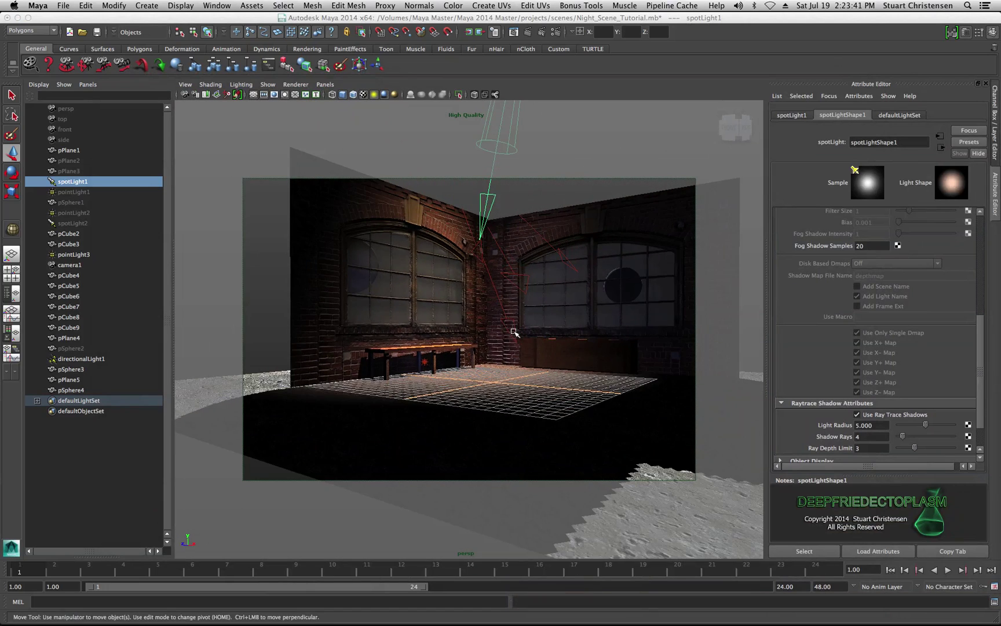
pyautogui.scroll(-4, 513, 332)
pyautogui.click(554, 229)
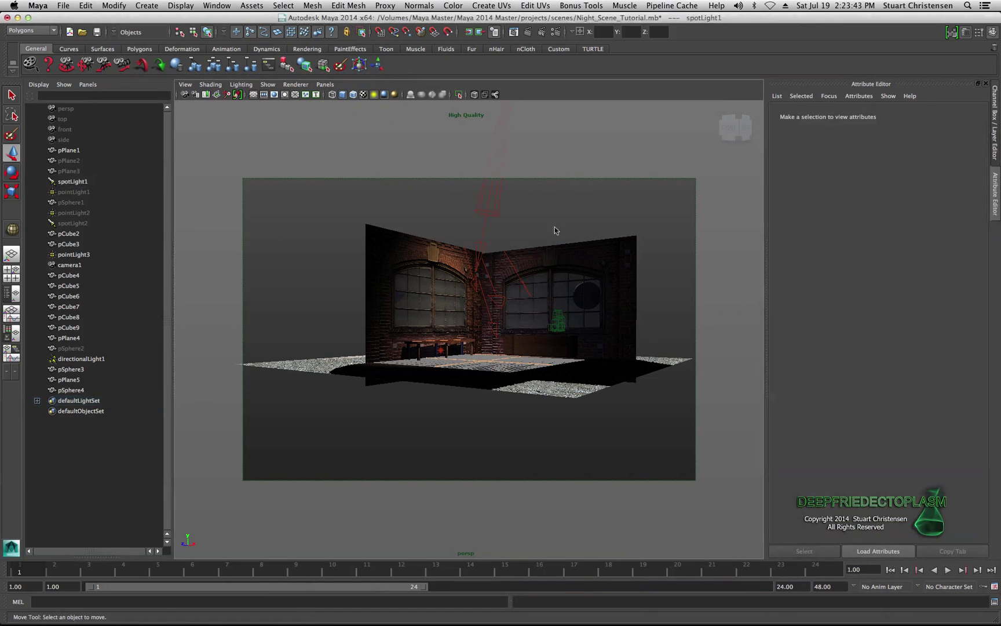
pyautogui.keyDown('alt'); pyautogui.moveTo(532, 316); pyautogui.dragTo(400, 319); pyautogui.keyUp('alt')
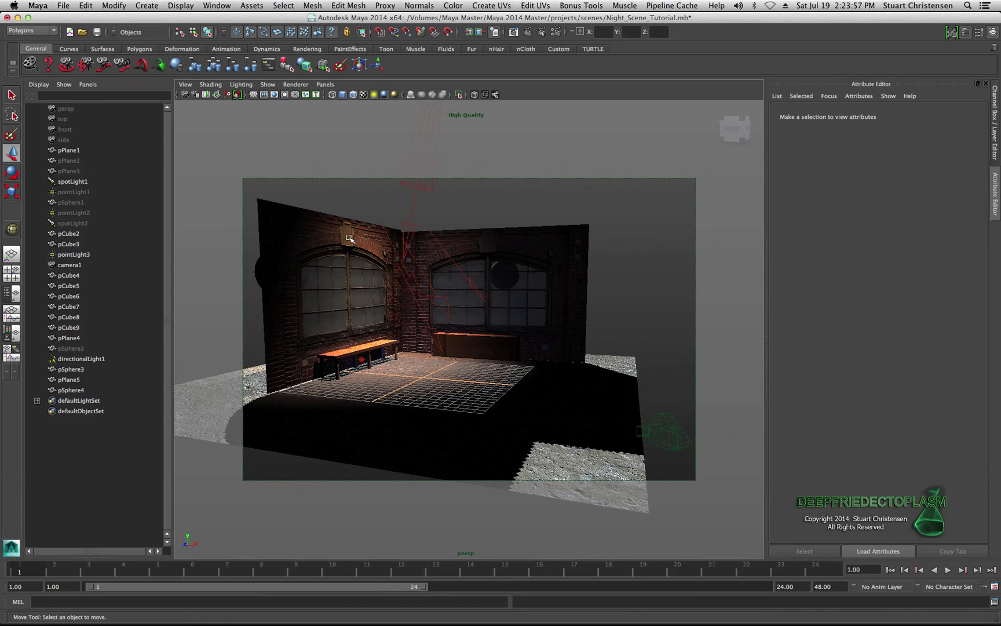